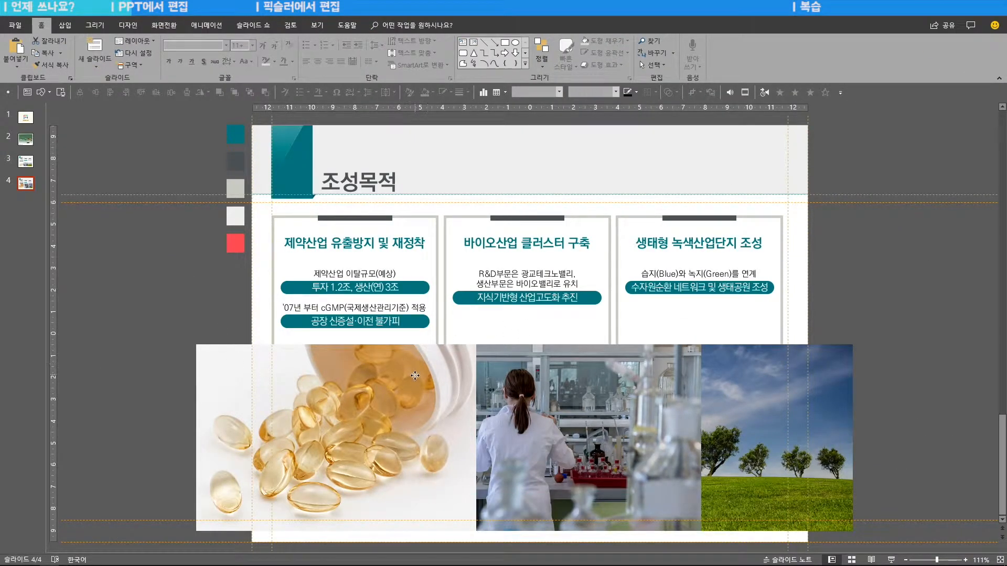
- Crop the capsule picture to the first card's width and the lower guide, and reposition the capsules within the crop frame
{"action": "left_click", "coordinate": [414, 375]}
{"action": "left_click", "coordinate": [537, 367], "text": "shift"}
{"action": "left_click", "coordinate": [744, 369], "text": "shift"}
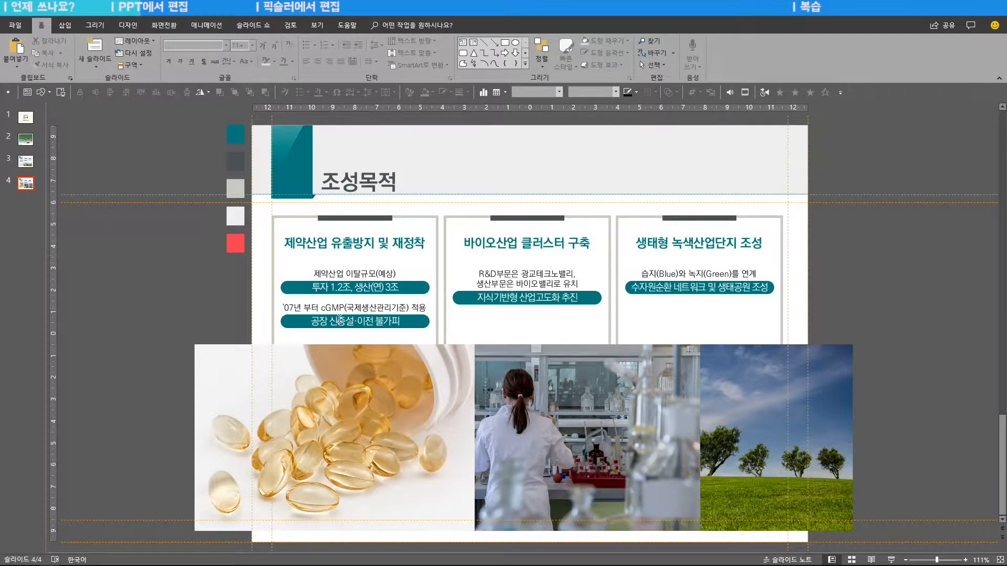
{"action": "left_click", "coordinate": [342, 377]}
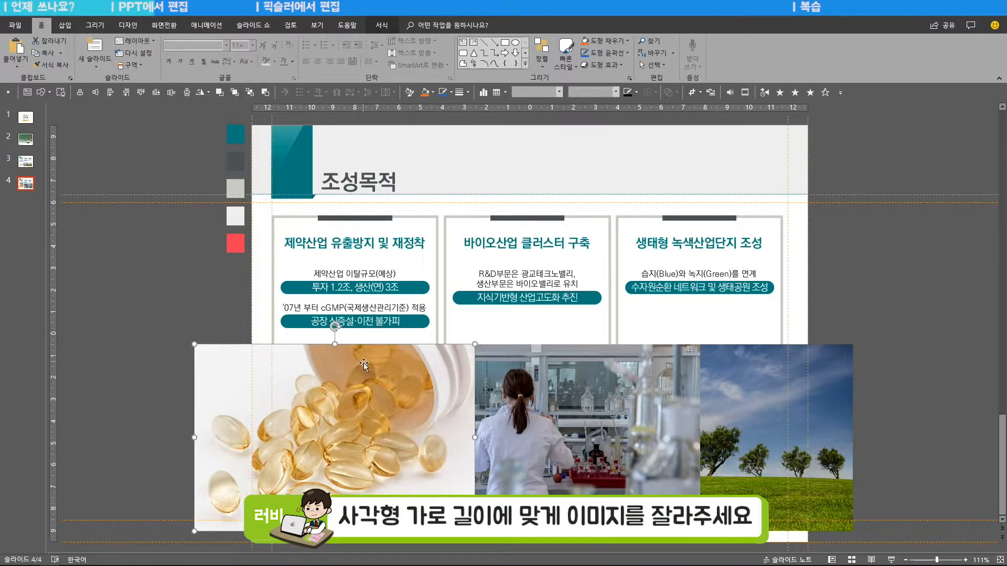
{"action": "left_click", "coordinate": [386, 25]}
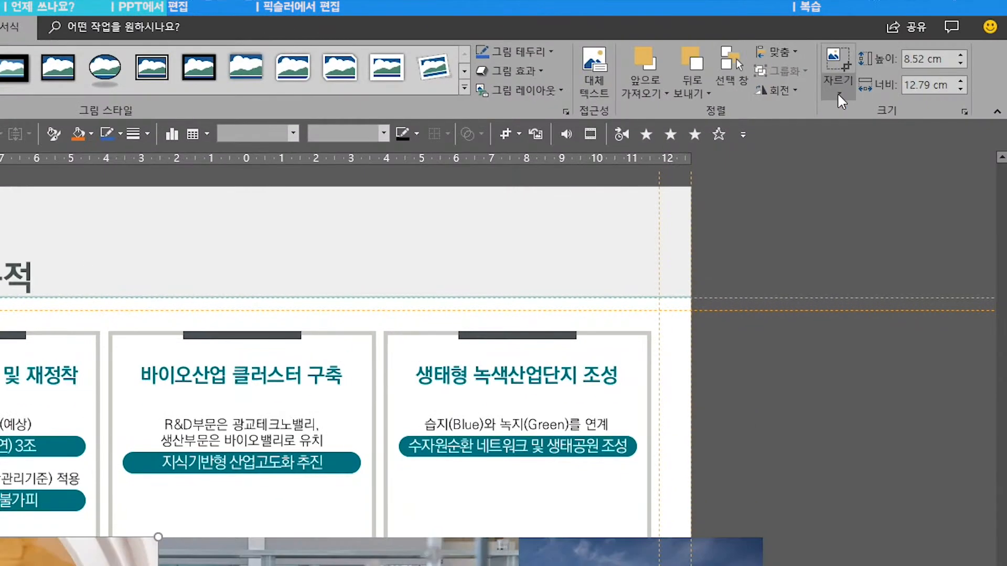
{"action": "left_click", "coordinate": [839, 93]}
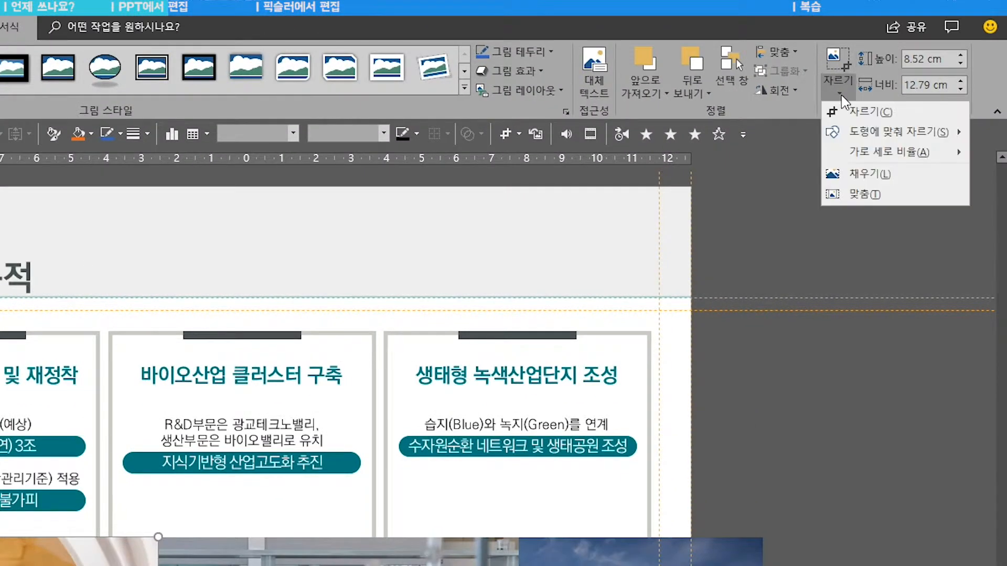
{"action": "left_click", "coordinate": [866, 111]}
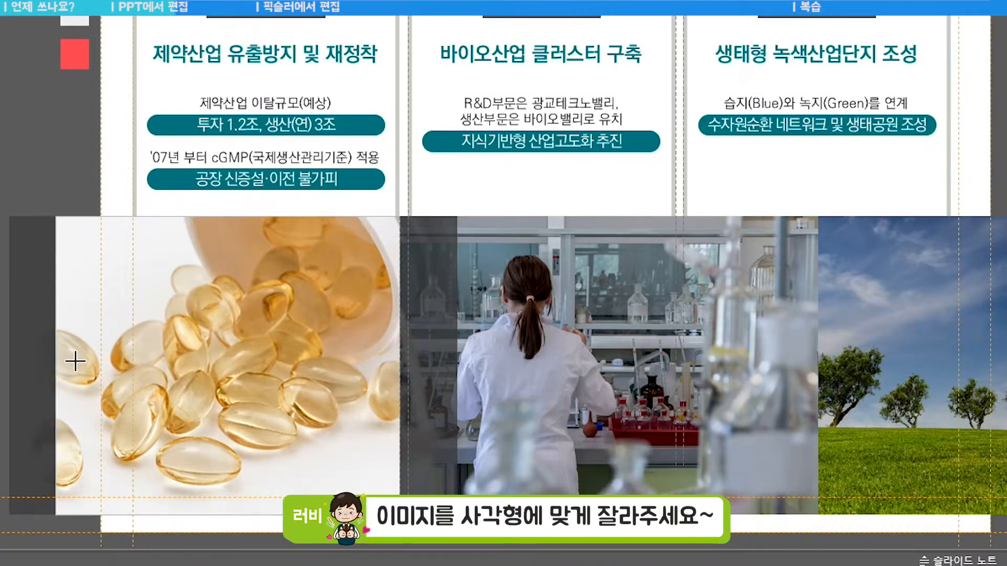
{"action": "left_click_drag", "start_coordinate": [75, 361], "coordinate": [132, 361]}
{"action": "left_click_drag", "start_coordinate": [267, 515], "coordinate": [271, 495]}
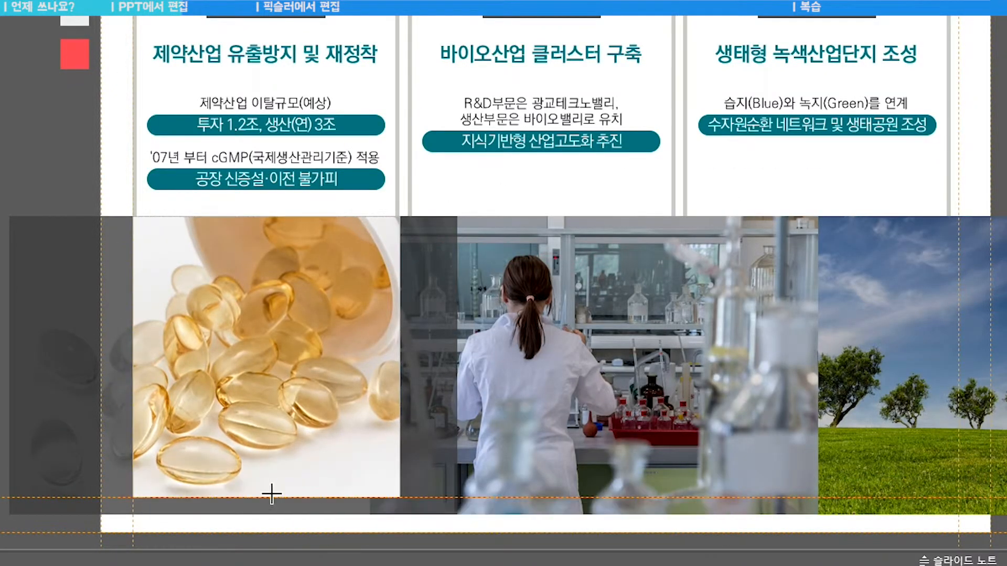
{"action": "left_click_drag", "start_coordinate": [272, 333], "coordinate": [328, 331]}
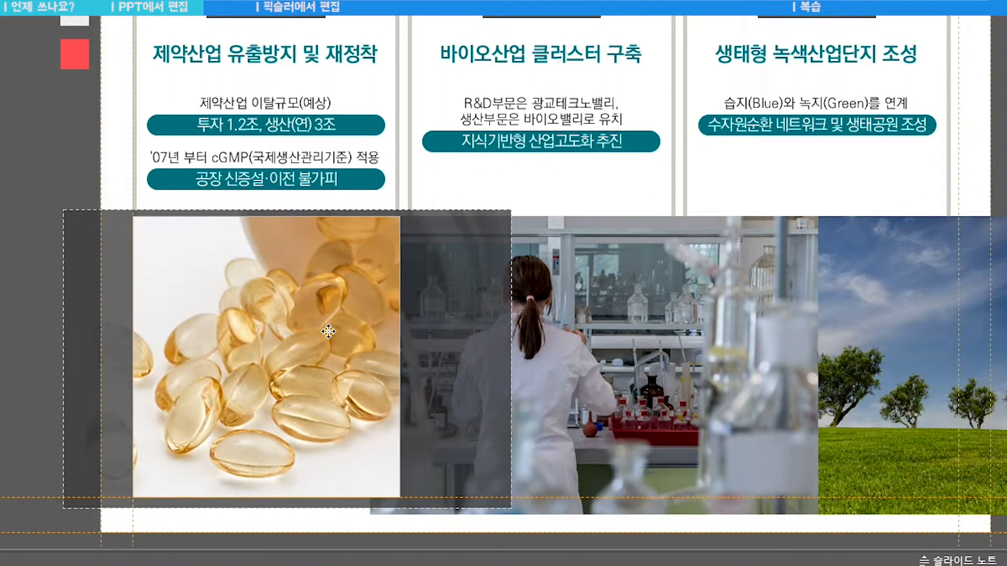
{"action": "key", "text": "Escape"}
- Move the laboratory picture slightly up and crop it to the middle card's width and the lower guide
{"action": "left_click_drag", "start_coordinate": [603, 299], "coordinate": [603, 289]}
{"action": "left_click", "coordinate": [692, 92]}
{"action": "left_click_drag", "start_coordinate": [818, 355], "coordinate": [676, 356]}
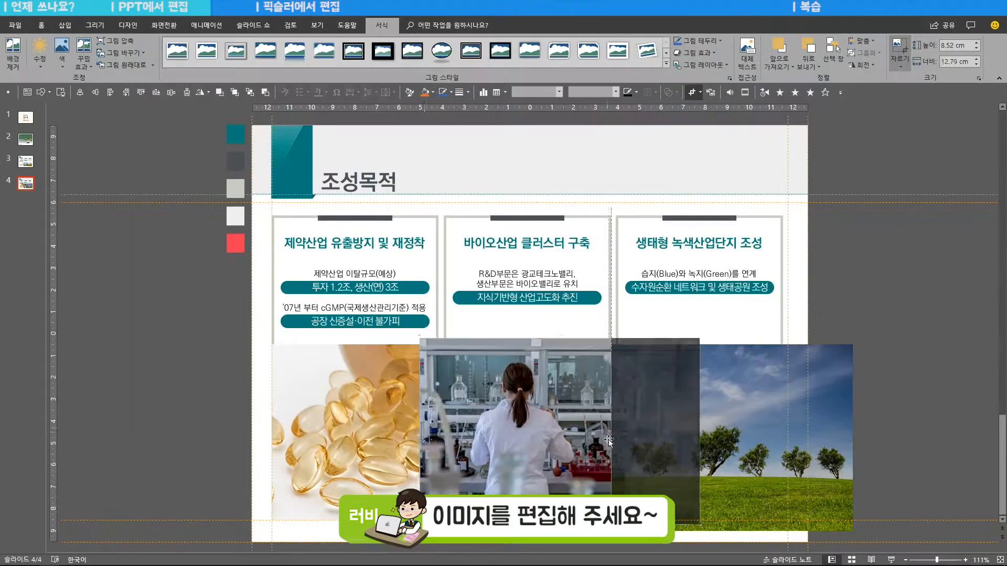
{"action": "left_click_drag", "start_coordinate": [420, 433], "coordinate": [444, 434]}
{"action": "left_click_drag", "start_coordinate": [527, 524], "coordinate": [527, 520]}
- Move the landscape picture up to the lower guide and crop its sides to the third card's width
{"action": "left_click_drag", "start_coordinate": [704, 417], "coordinate": [719, 406]}
{"action": "left_click", "coordinate": [900, 61]}
{"action": "left_click", "coordinate": [915, 78]}
{"action": "left_click_drag", "start_coordinate": [587, 427], "coordinate": [615, 427]}
{"action": "left_click_drag", "start_coordinate": [868, 427], "coordinate": [783, 427]}
{"action": "key", "text": "Escape"}
{"action": "key", "text": "Escape"}
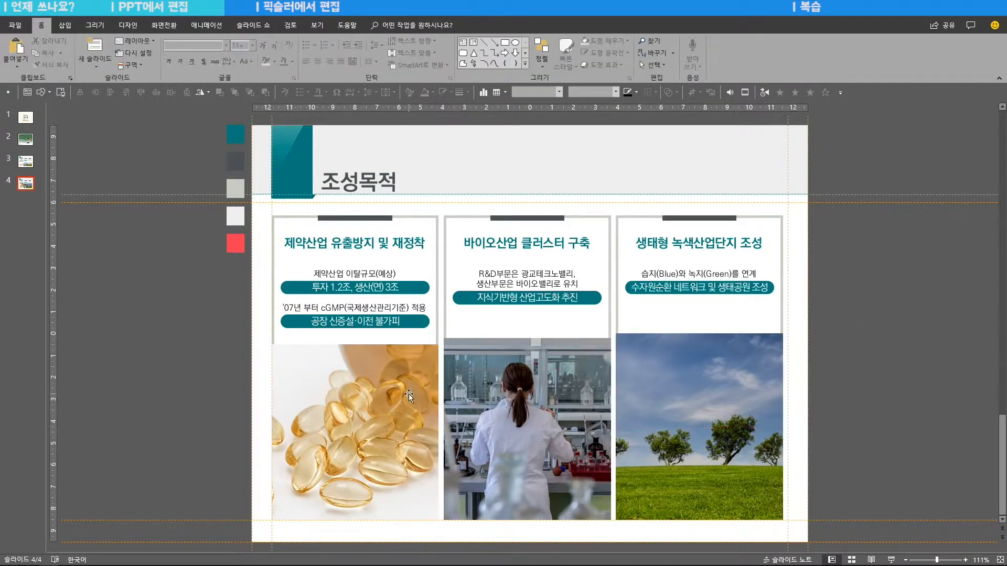
- Save the three cropped pictures as separate JPEG files in the Downloads folder, keeping the suggested file names
{"action": "left_click", "coordinate": [386, 395]}
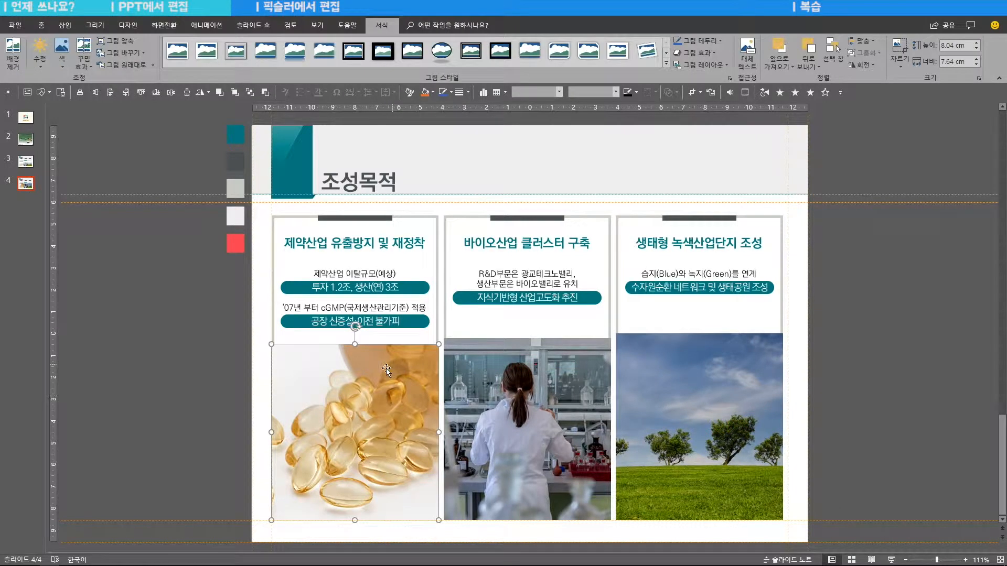
{"action": "right_click", "coordinate": [391, 389]}
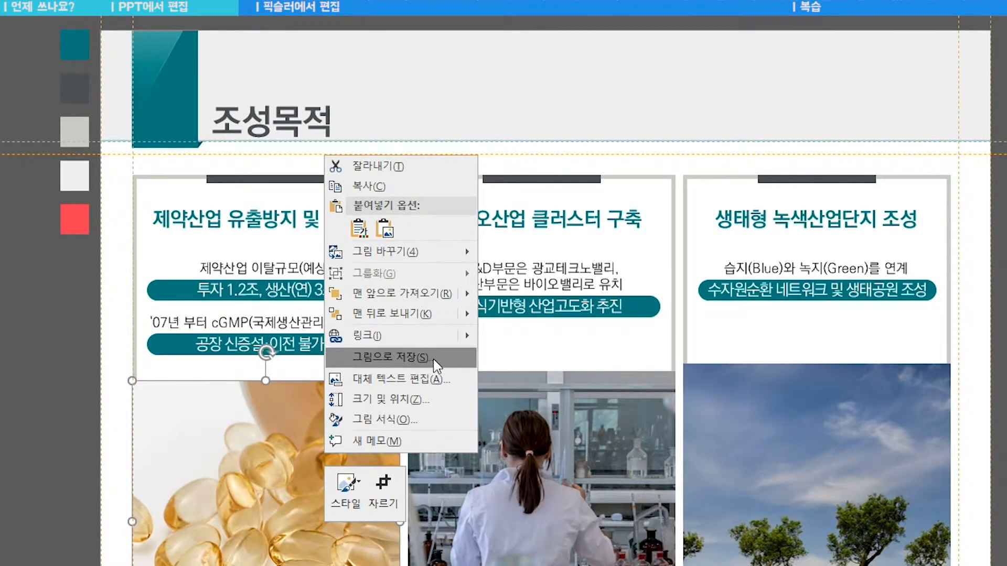
{"action": "left_click", "coordinate": [434, 358]}
{"action": "key", "text": "Return"}
{"action": "right_click", "coordinate": [558, 418]}
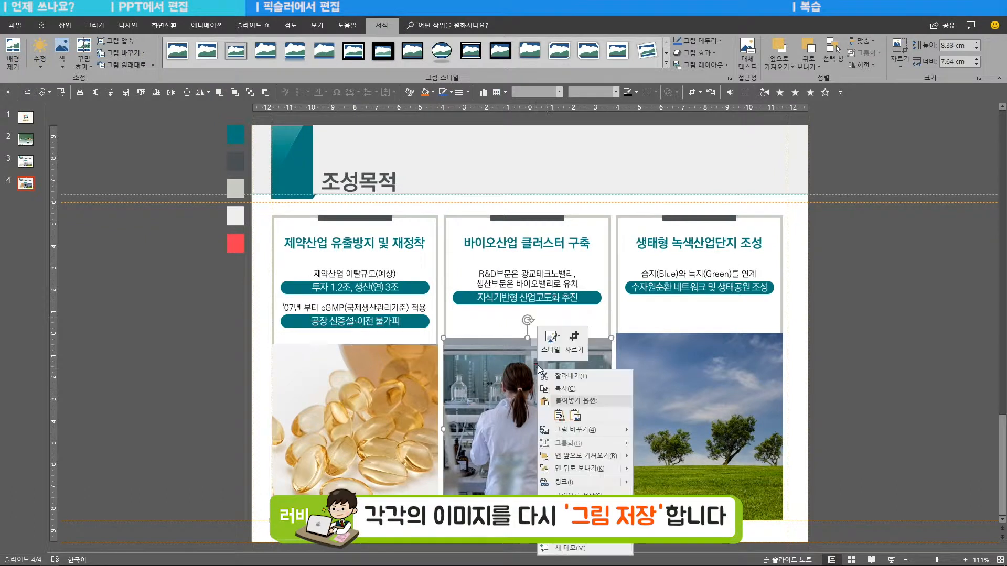
{"action": "left_click", "coordinate": [572, 493]}
{"action": "key", "text": "Return"}
{"action": "right_click", "coordinate": [688, 375]}
{"action": "left_click", "coordinate": [724, 498]}
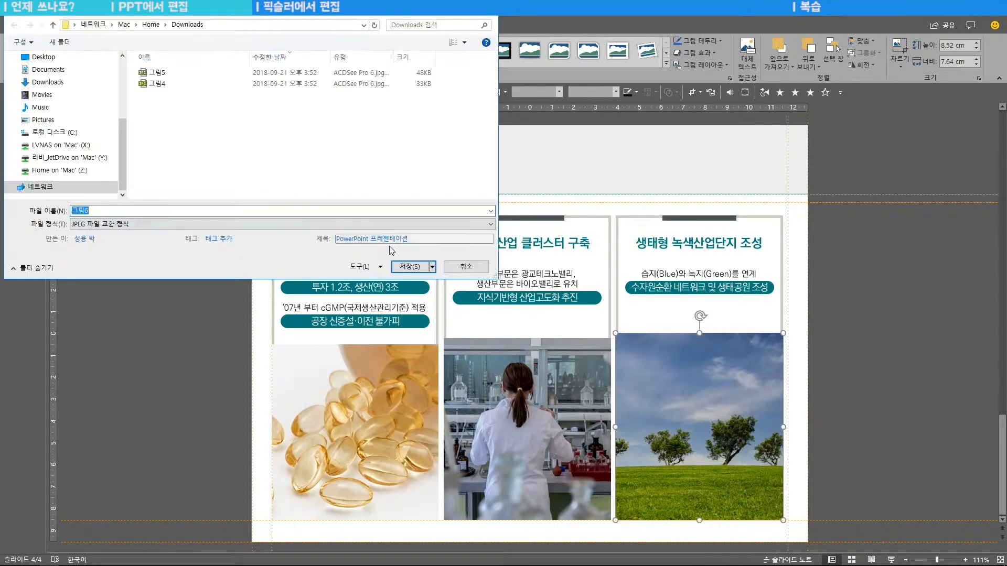
{"action": "key", "text": "Return"}
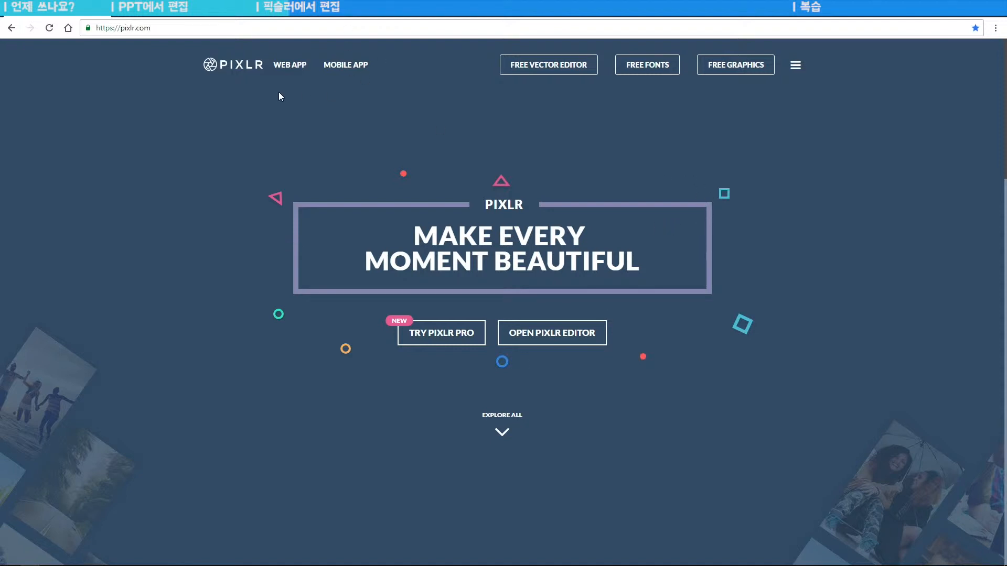
- Switch to pixlr.com in the browser, go to its web app page and launch Pixlr Editor
{"action": "left_click", "coordinate": [286, 68]}
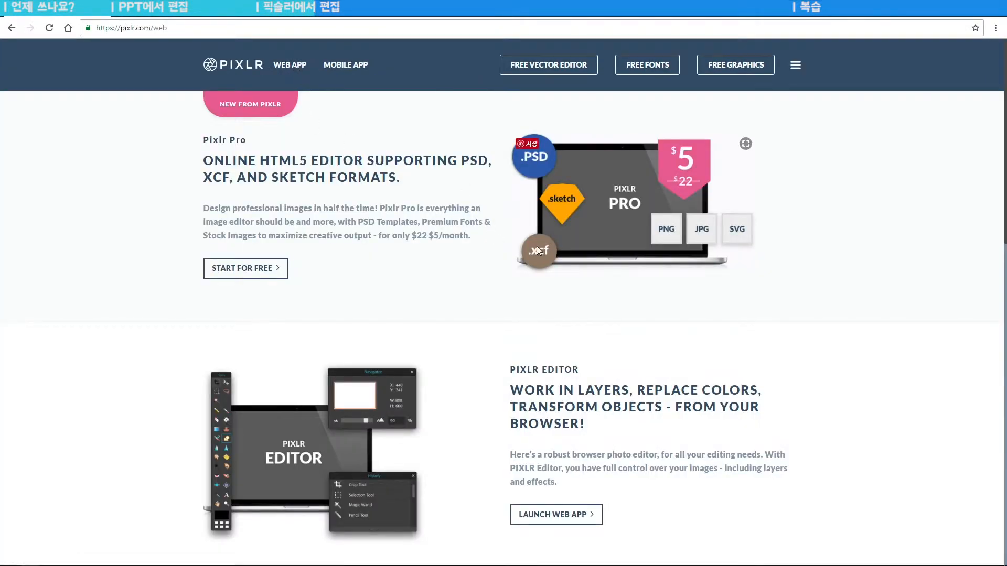
{"action": "scroll", "coordinate": [565, 424], "scroll_direction": "down", "scroll_amount": 3}
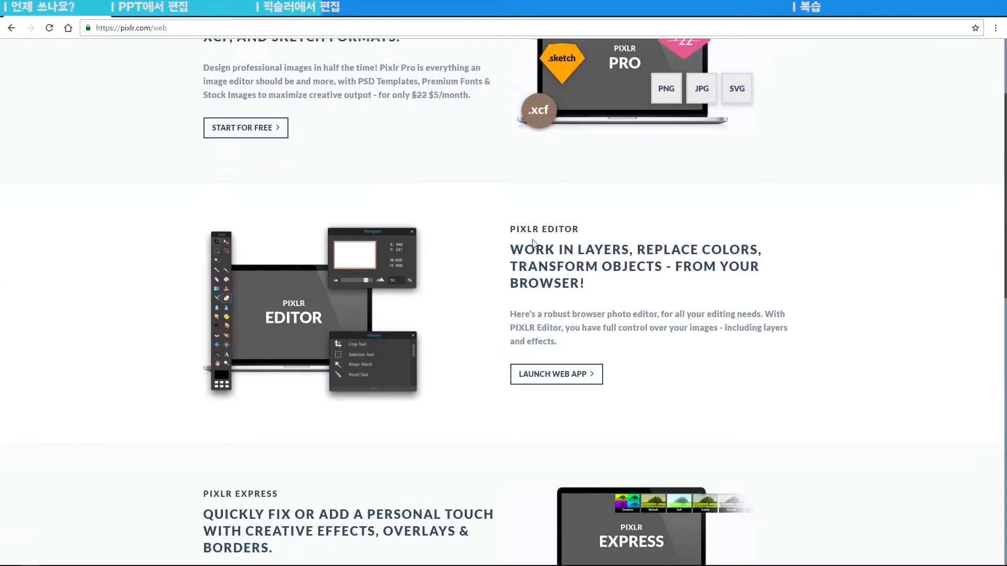
{"action": "left_click_drag", "start_coordinate": [153, 193], "coordinate": [779, 391]}
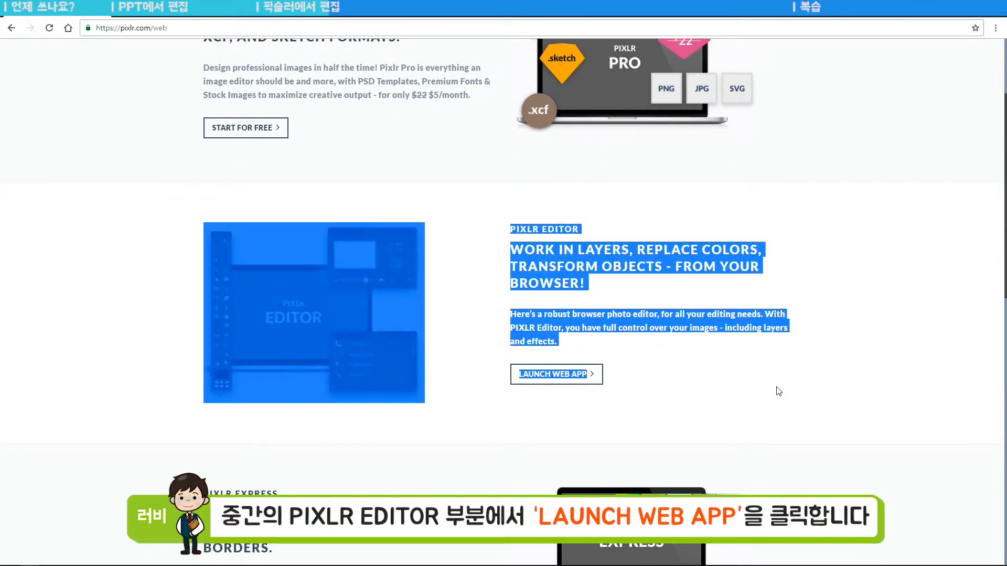
{"action": "left_click", "coordinate": [753, 395]}
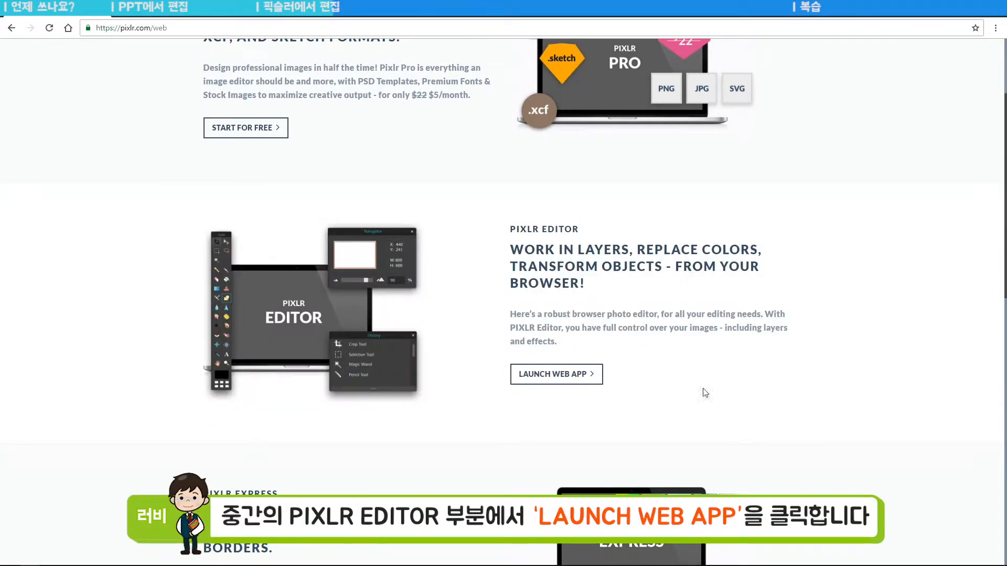
{"action": "left_click", "coordinate": [572, 385]}
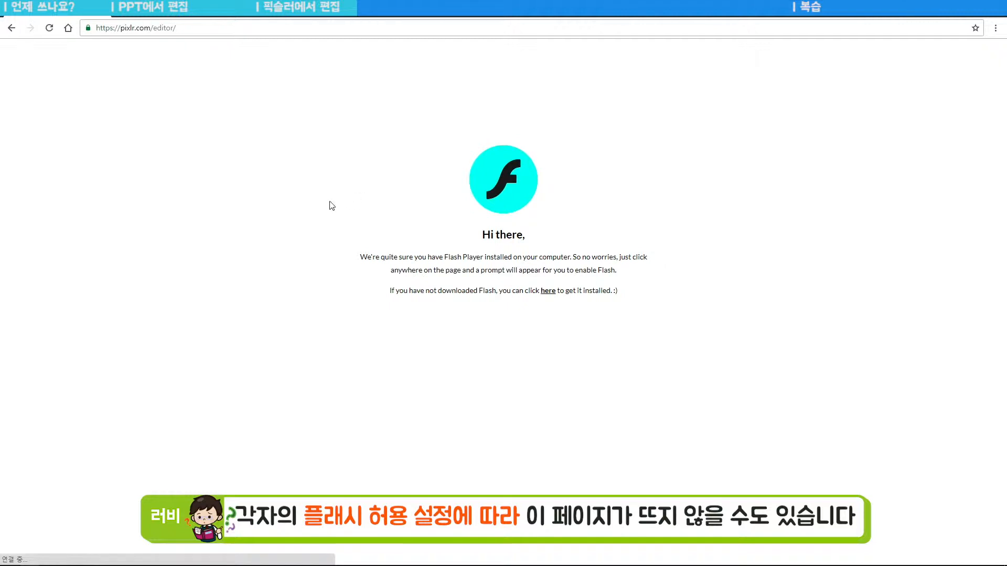
- Allow Flash to run on the Pixlr Editor page, staying on the site
{"action": "left_click", "coordinate": [549, 296]}
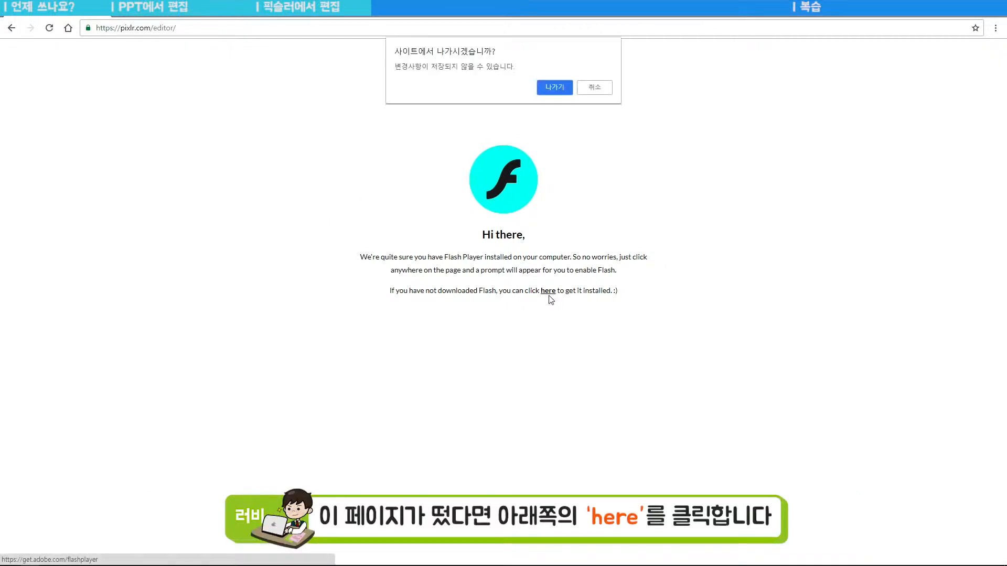
{"action": "key", "text": "Escape"}
{"action": "left_click", "coordinate": [190, 87]}
{"action": "left_click", "coordinate": [547, 104]}
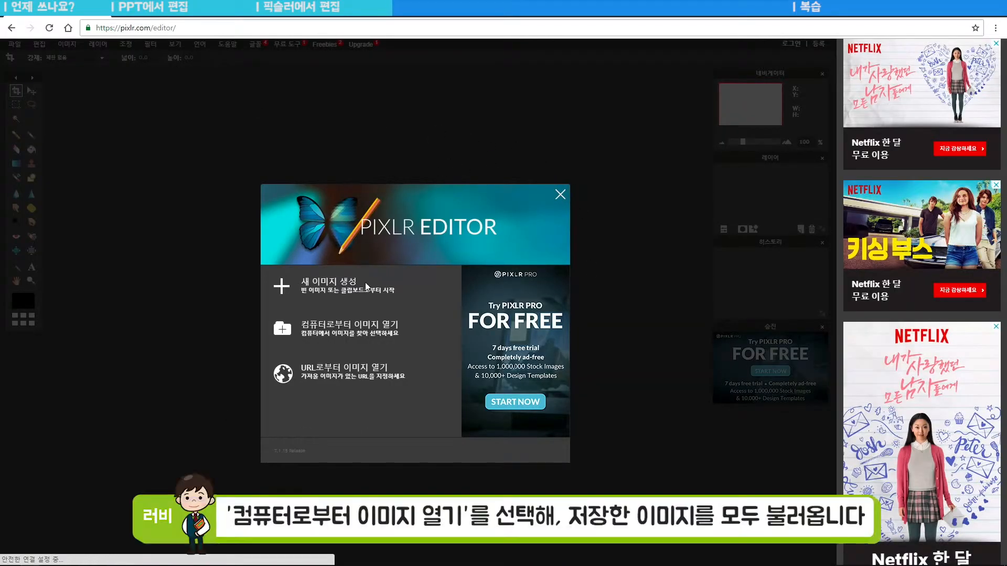
- Open the saved pictures 그림4, 그림5 and 그림6 from the computer and move the 그림4 window onto clear workspace
{"action": "left_click", "coordinate": [399, 332]}
{"action": "left_click", "coordinate": [379, 175]}
{"action": "left_click", "coordinate": [377, 199], "text": "shift"}
{"action": "left_click", "coordinate": [620, 369]}
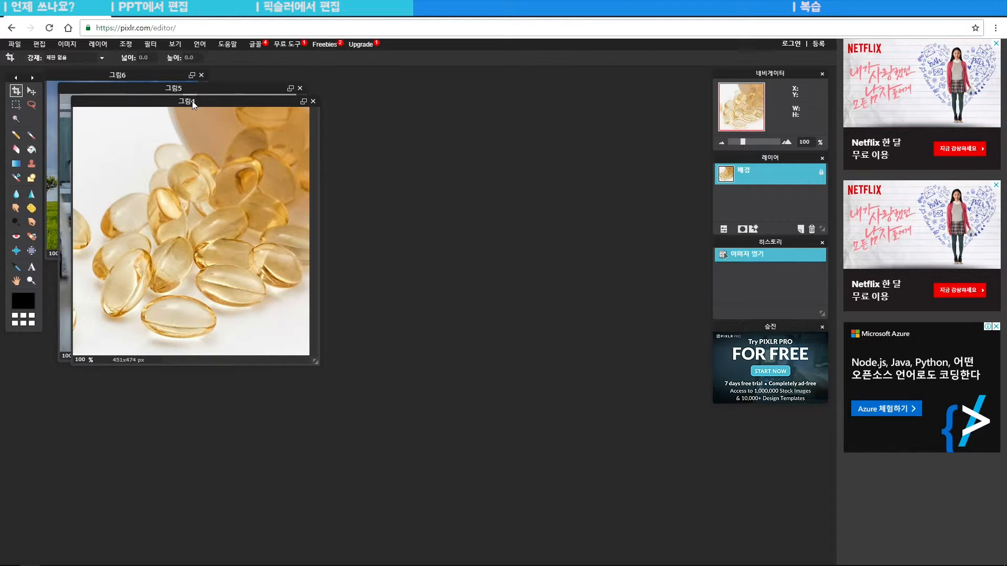
{"action": "left_click_drag", "start_coordinate": [193, 101], "coordinate": [470, 148]}
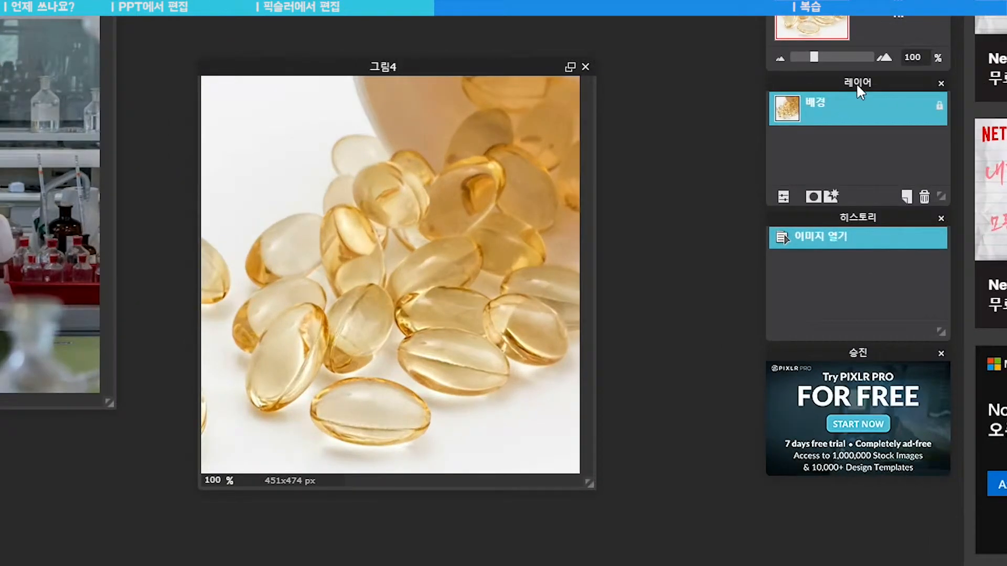
- With the layer list beside the 그림4 picture, unlock its background layer and add a layer mask
{"action": "left_click_drag", "start_coordinate": [768, 157], "coordinate": [672, 164]}
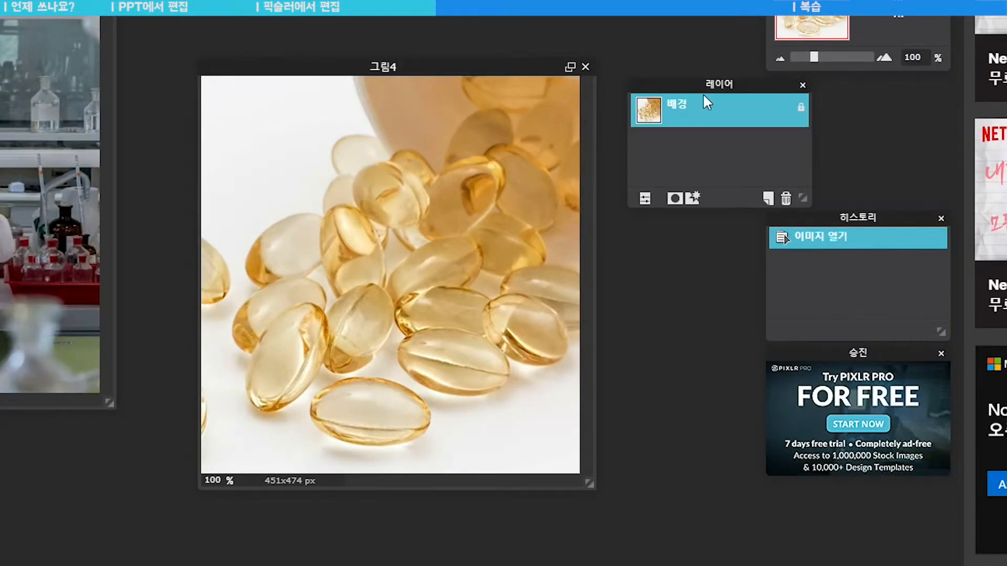
{"action": "double_click", "coordinate": [803, 111]}
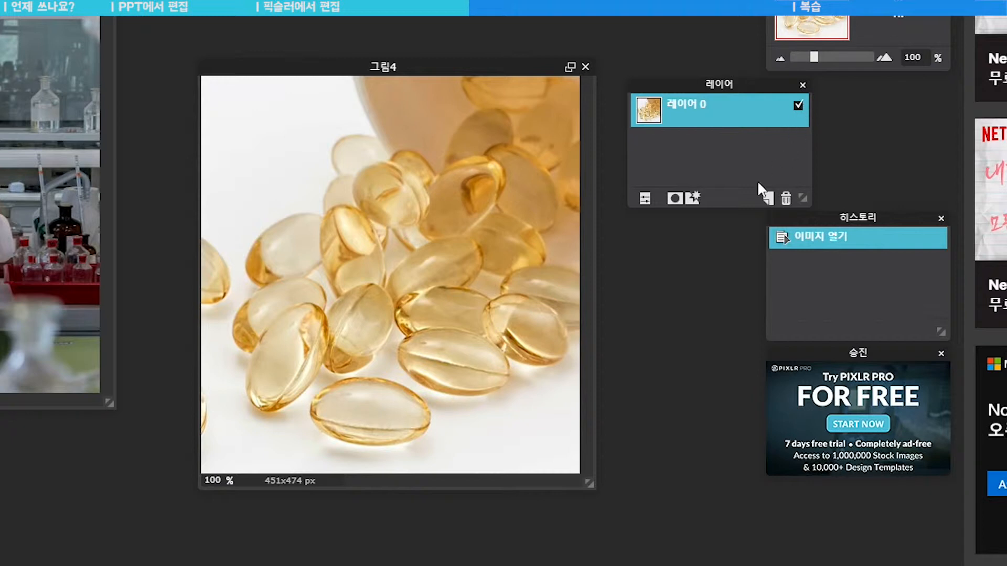
{"action": "left_click", "coordinate": [675, 198]}
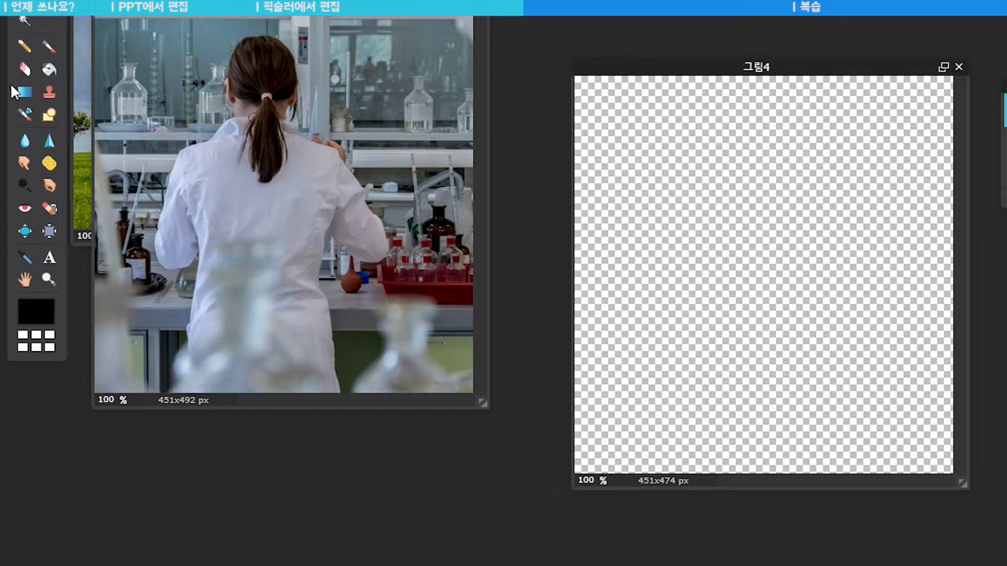
- Choose the Gradient tool with the third preset, black fading to transparent
{"action": "left_click", "coordinate": [24, 91]}
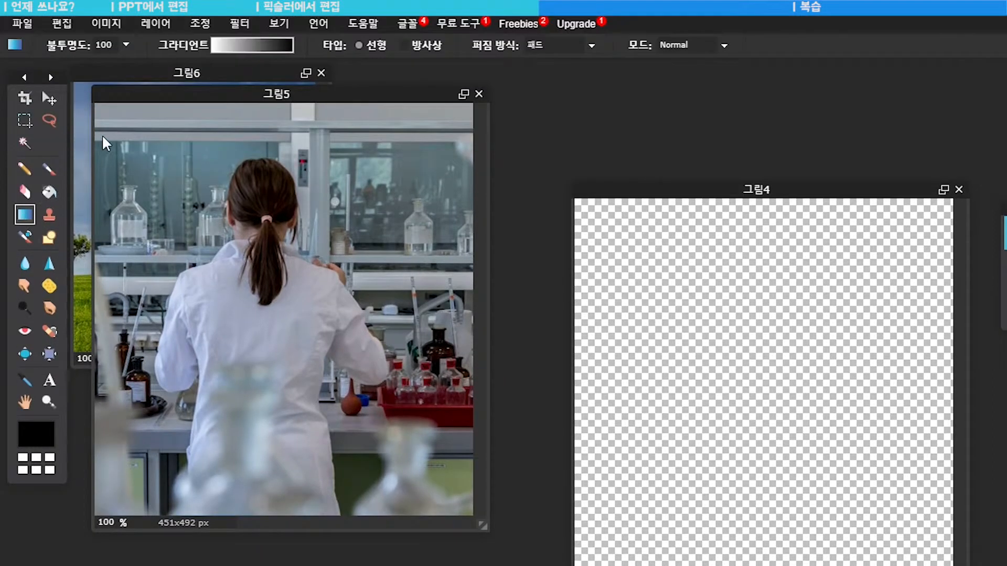
{"action": "left_click", "coordinate": [252, 45]}
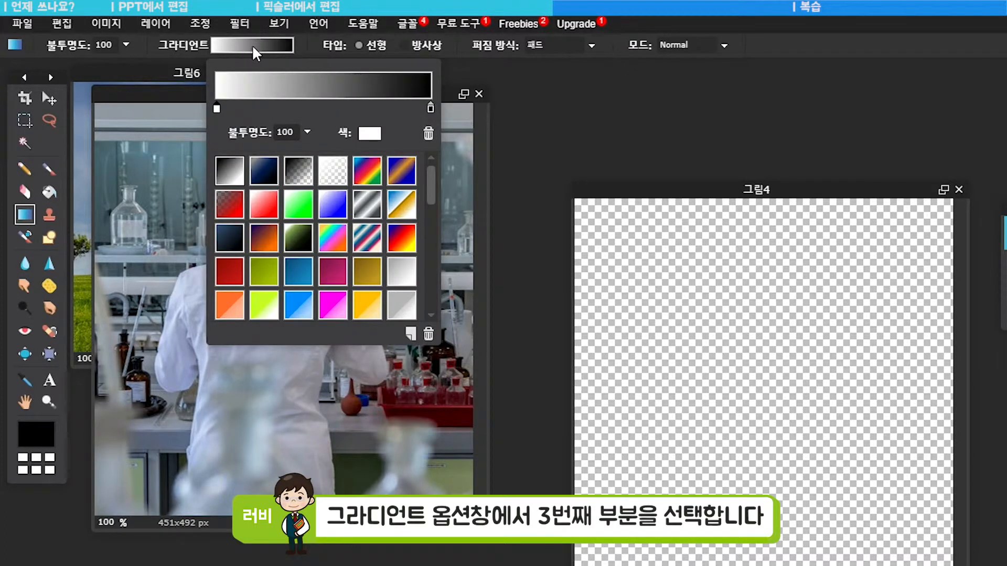
{"action": "left_click", "coordinate": [302, 173]}
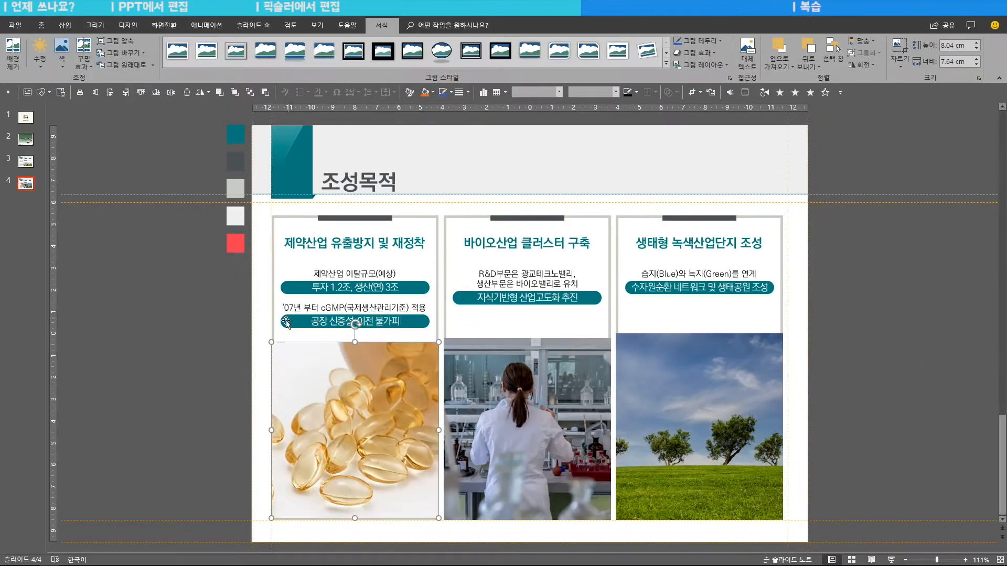
{"action": "left_click", "coordinate": [212, 342]}
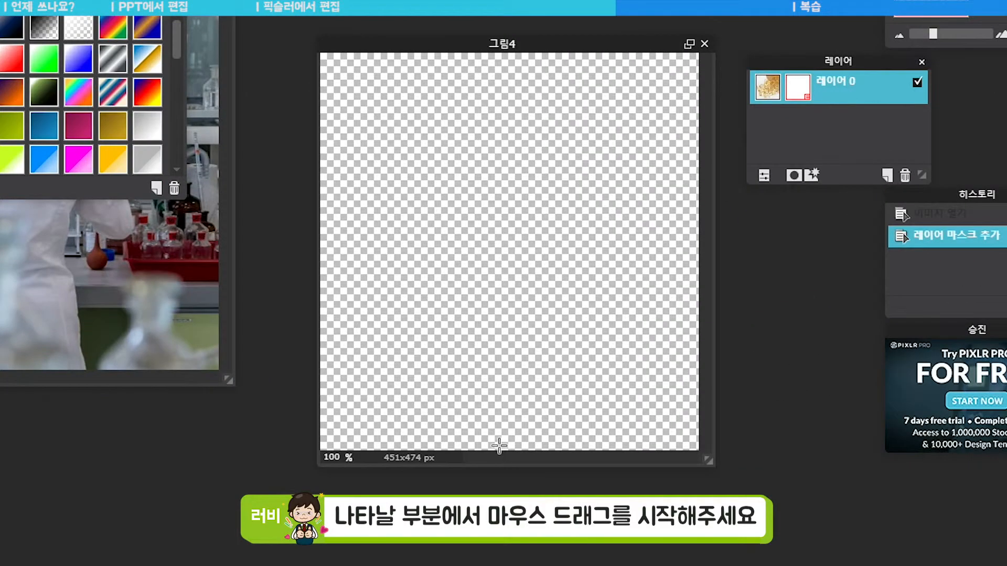
{"action": "left_click", "coordinate": [499, 446]}
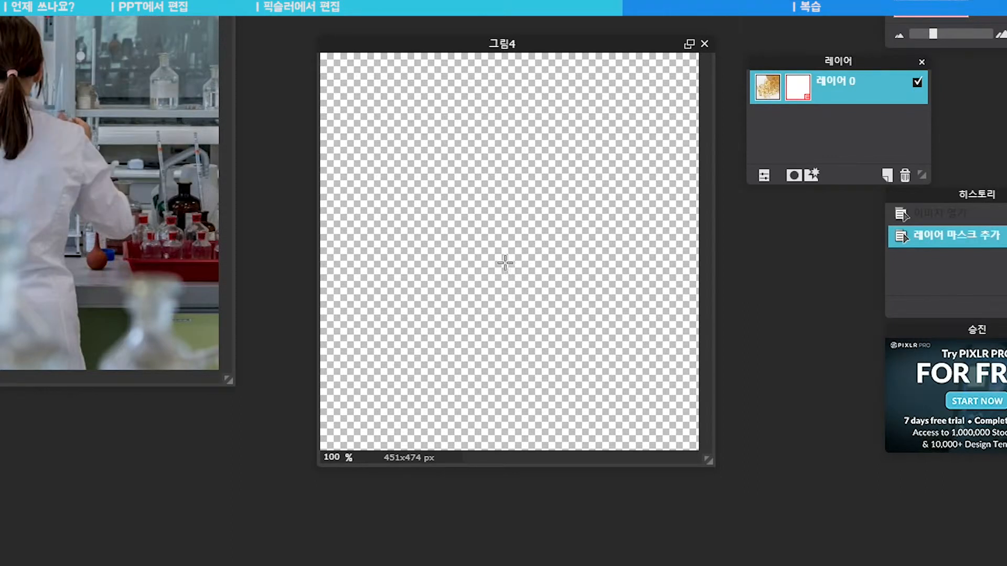
- Draw repeated vertical gradients upward from the lower part of the 그림4 layer mask to fade the capsules toward the top
{"action": "left_click_drag", "start_coordinate": [505, 438], "coordinate": [504, 123]}
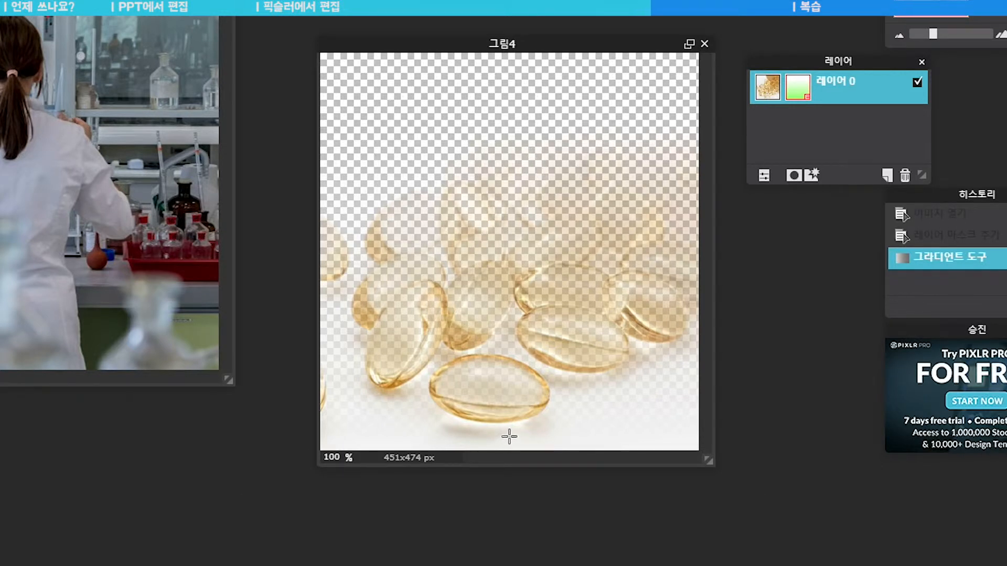
{"action": "left_click_drag", "start_coordinate": [508, 368], "coordinate": [510, 88]}
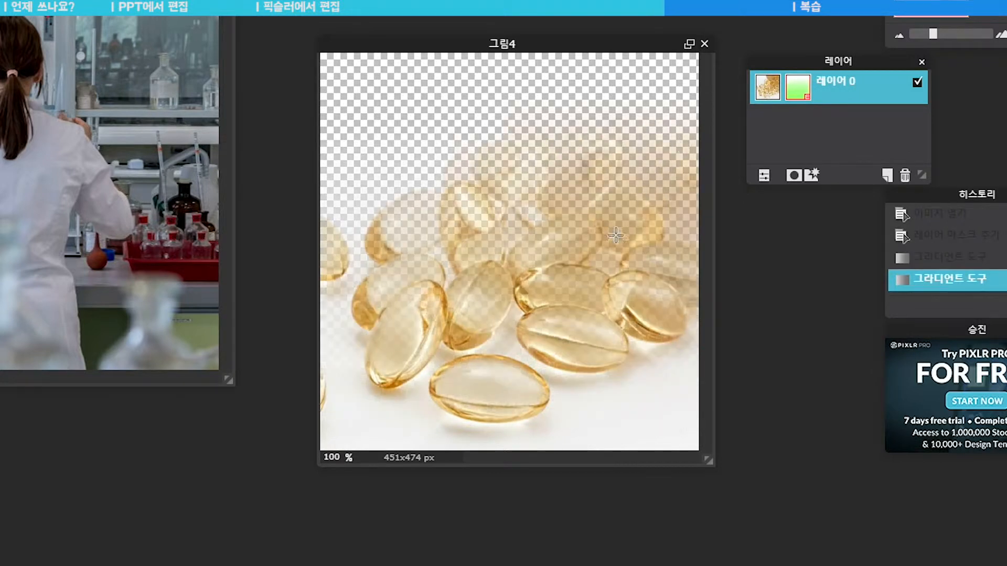
{"action": "left_click", "coordinate": [551, 364]}
{"action": "key", "text": "ctrl+z"}
{"action": "left_click_drag", "start_coordinate": [503, 427], "coordinate": [504, 27]}
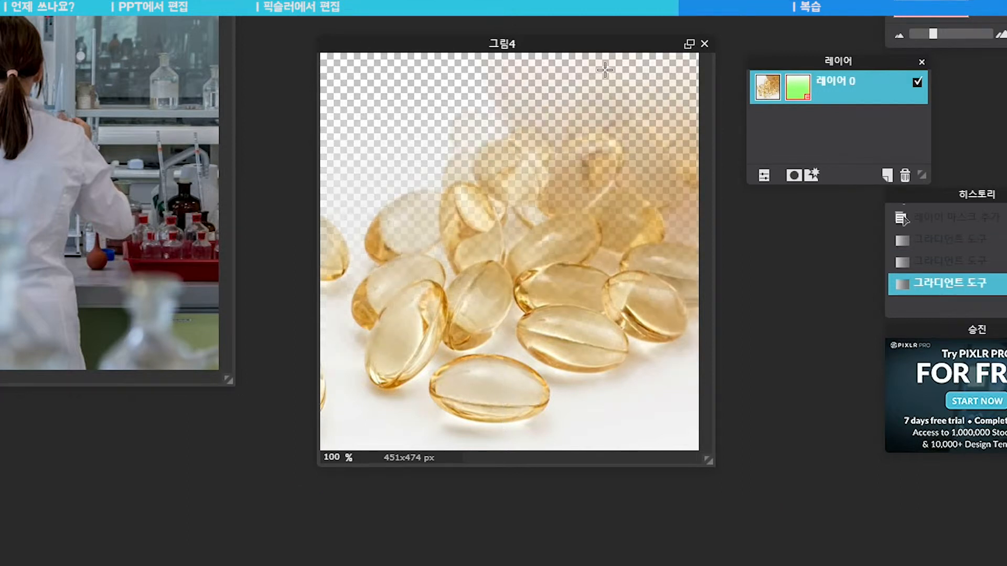
{"action": "left_click", "coordinate": [593, 280]}
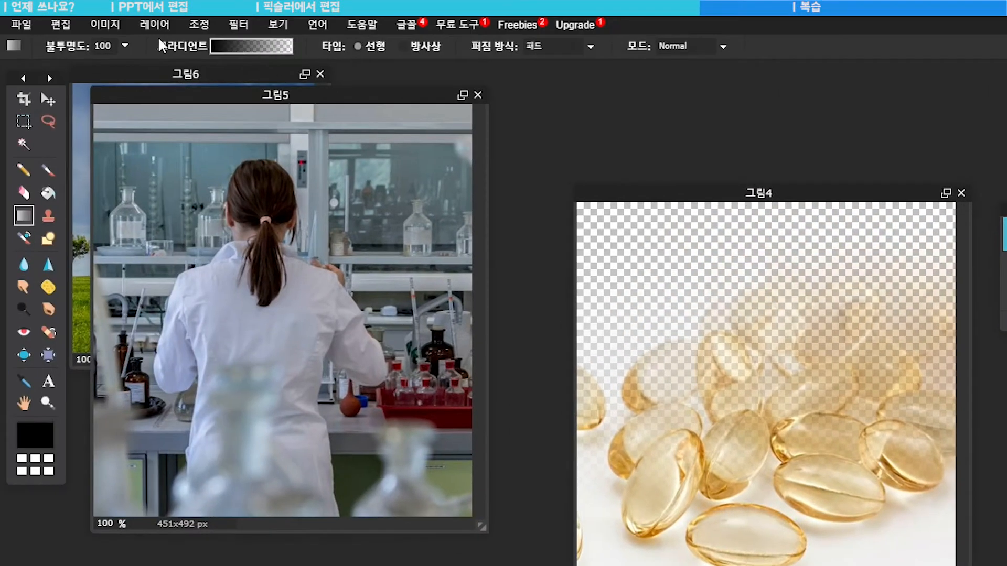
- Save the faded capsule picture to the Downloads folder as 그림4_p in PNG format
{"action": "left_click", "coordinate": [21, 25]}
{"action": "left_click", "coordinate": [31, 96]}
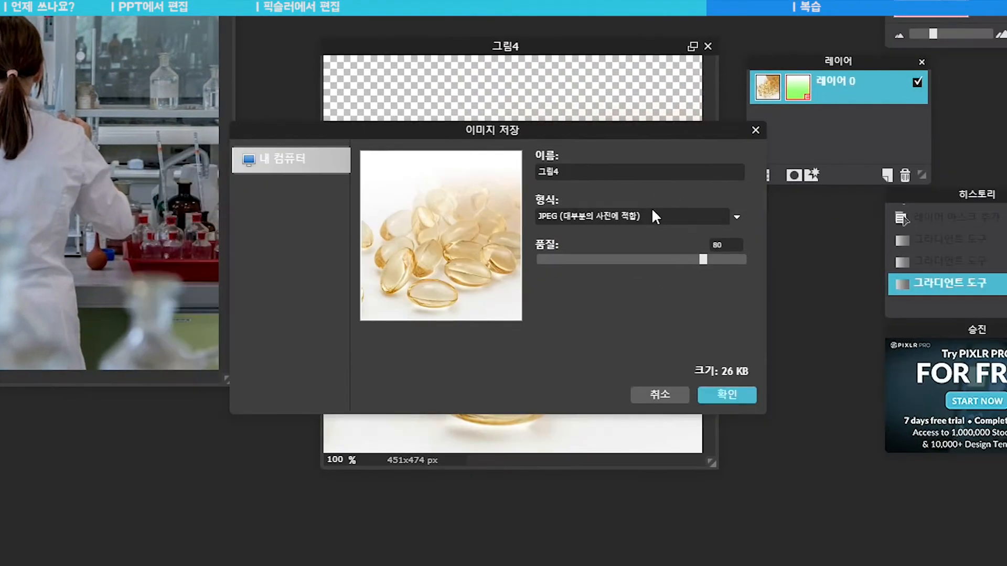
{"action": "left_click", "coordinate": [737, 217]}
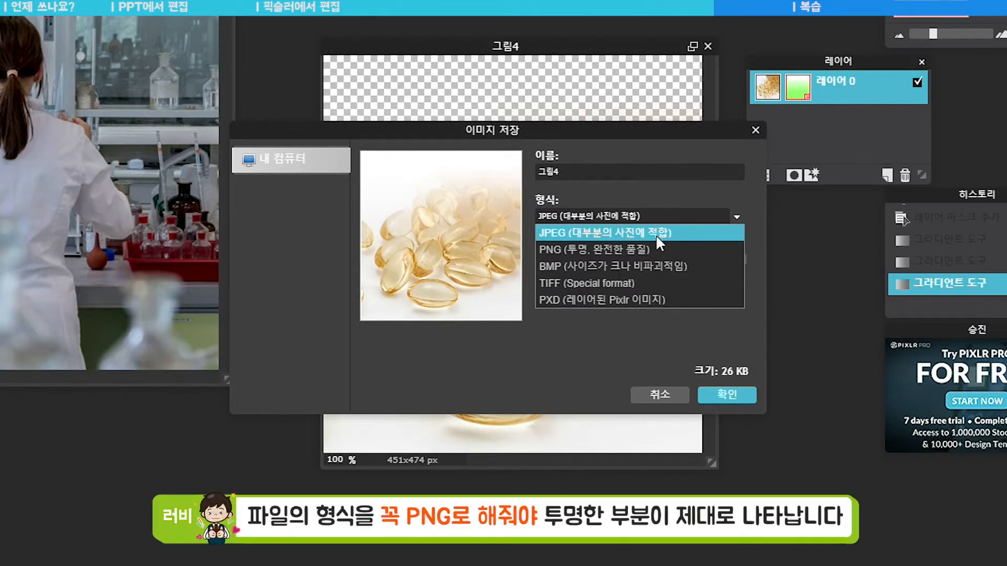
{"action": "left_click", "coordinate": [643, 249]}
{"action": "type", "text": "_p"}
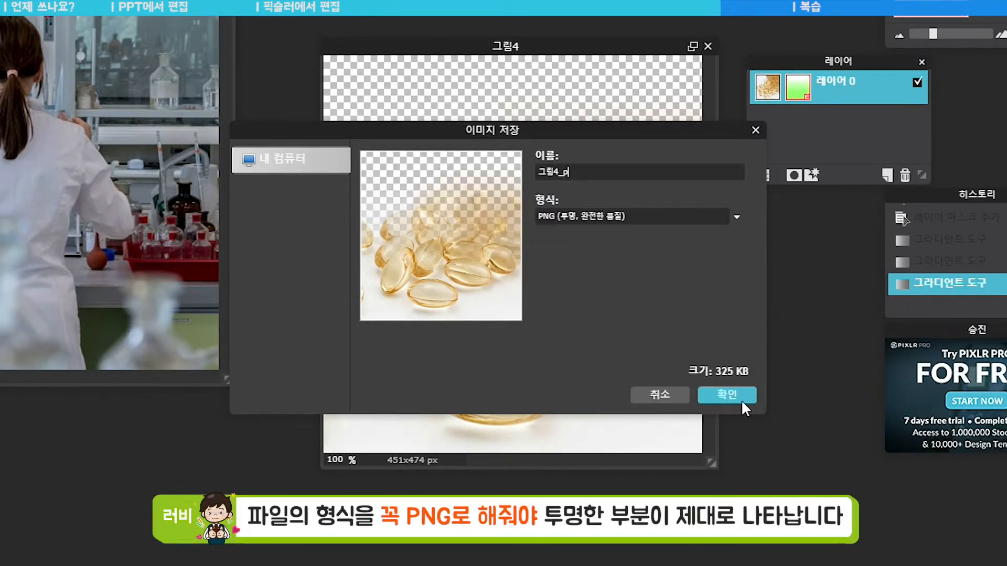
{"action": "left_click", "coordinate": [732, 398]}
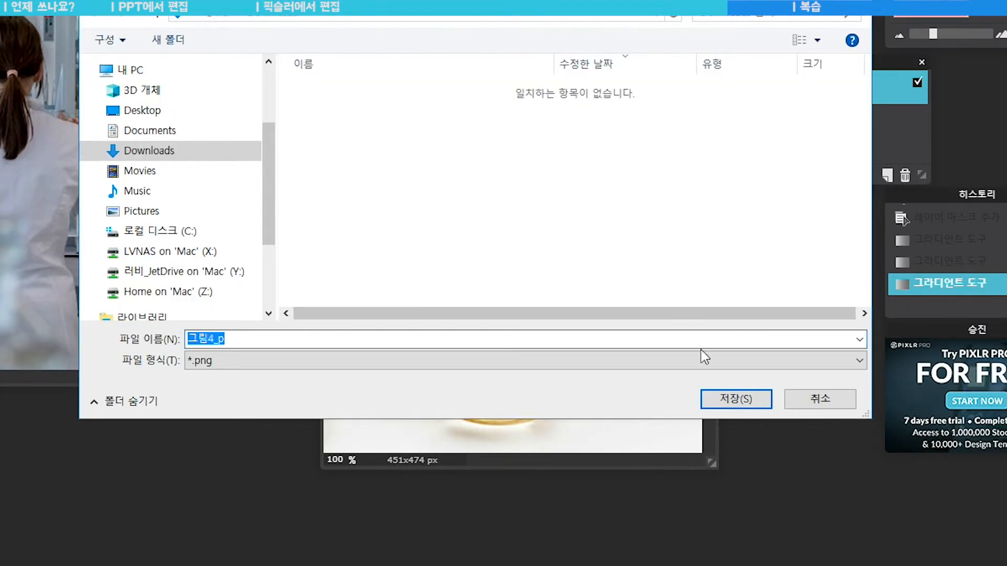
{"action": "left_click", "coordinate": [728, 409]}
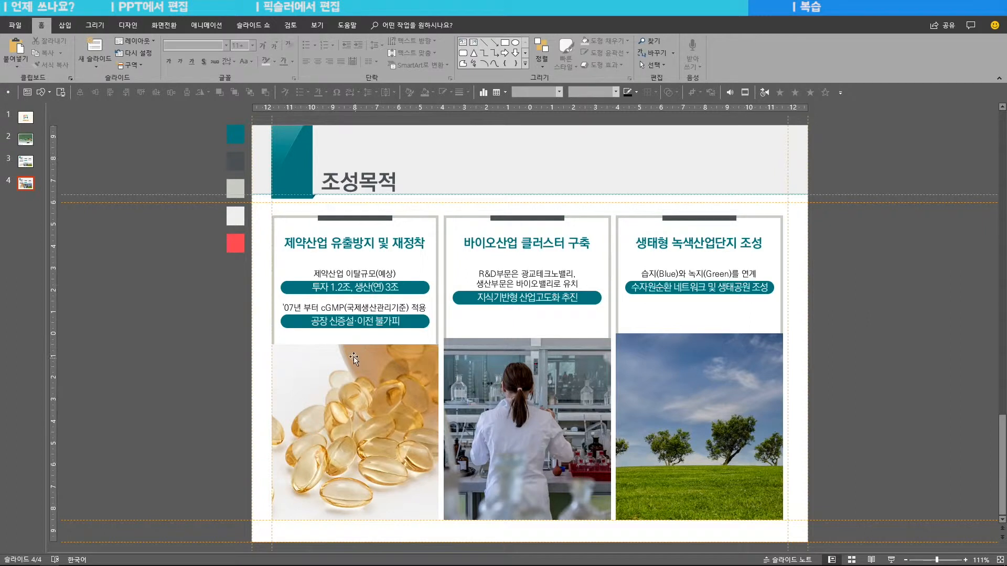
- In PowerPoint, replace the capsule picture on slide 4 with the file 그림4_p using Change Picture, and deselect it
{"action": "left_click", "coordinate": [379, 372]}
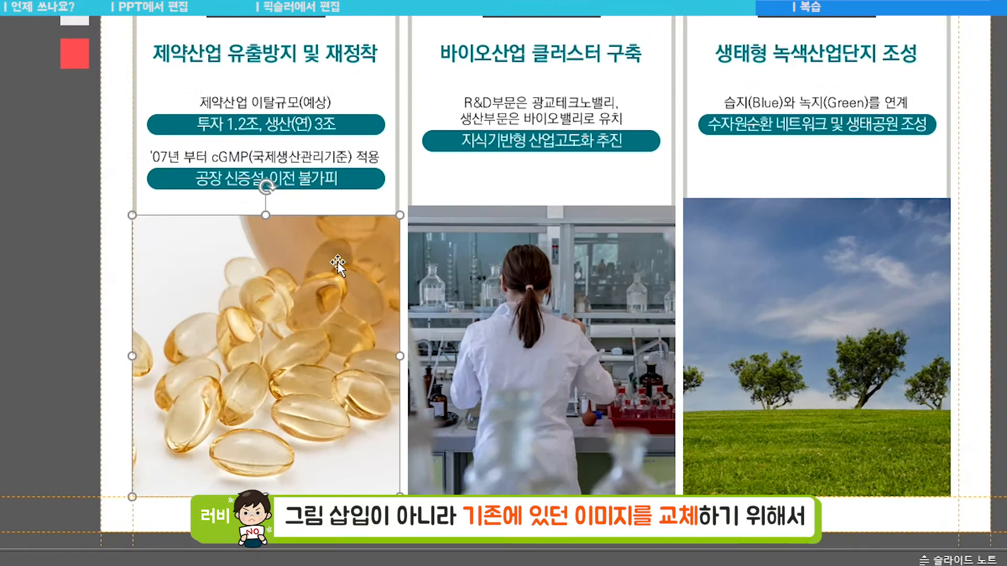
{"action": "right_click", "coordinate": [398, 378]}
{"action": "mouse_move", "coordinate": [423, 352]}
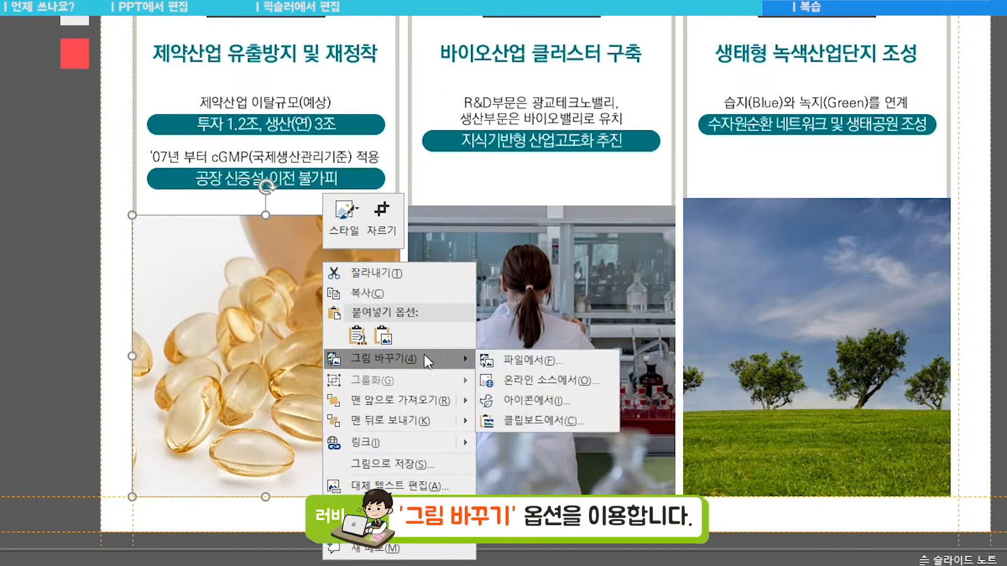
{"action": "left_click", "coordinate": [553, 361]}
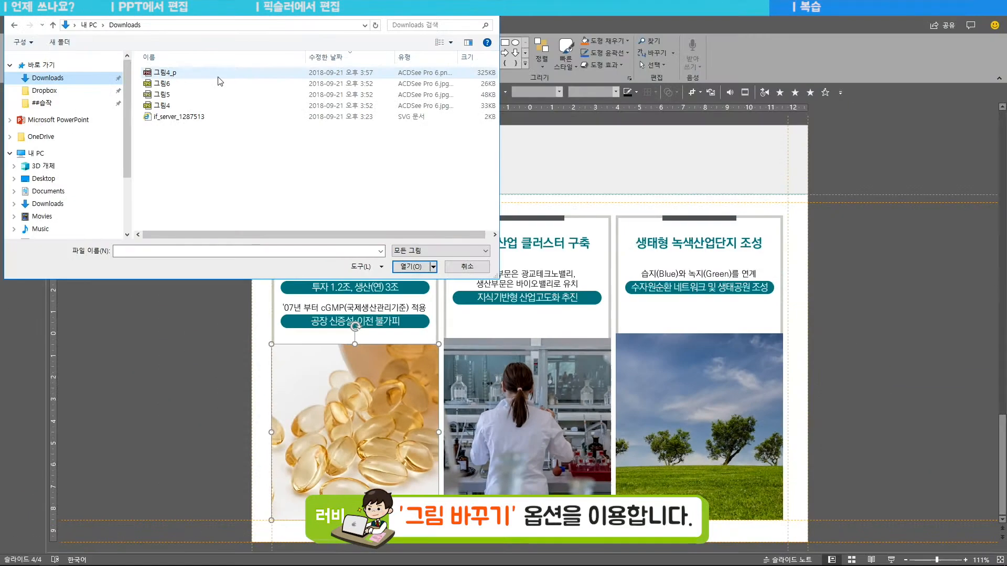
{"action": "left_click", "coordinate": [164, 73]}
{"action": "left_click", "coordinate": [413, 267]}
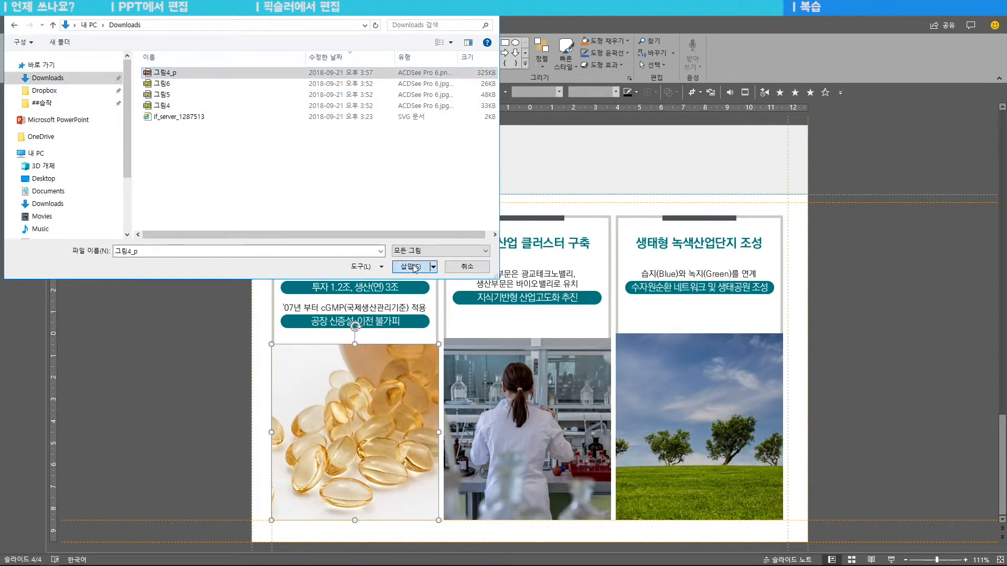
{"action": "left_click", "coordinate": [208, 341]}
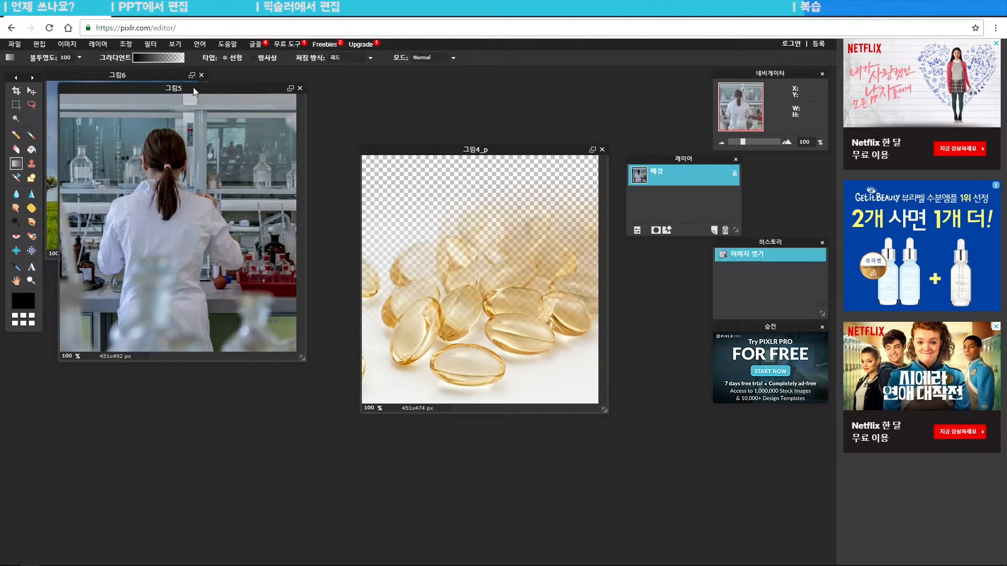
- Back in Pixlr Editor, move the 그림5 window onto clear workspace, unlock its background layer and add a layer mask
{"action": "left_click_drag", "start_coordinate": [193, 87], "coordinate": [442, 112]}
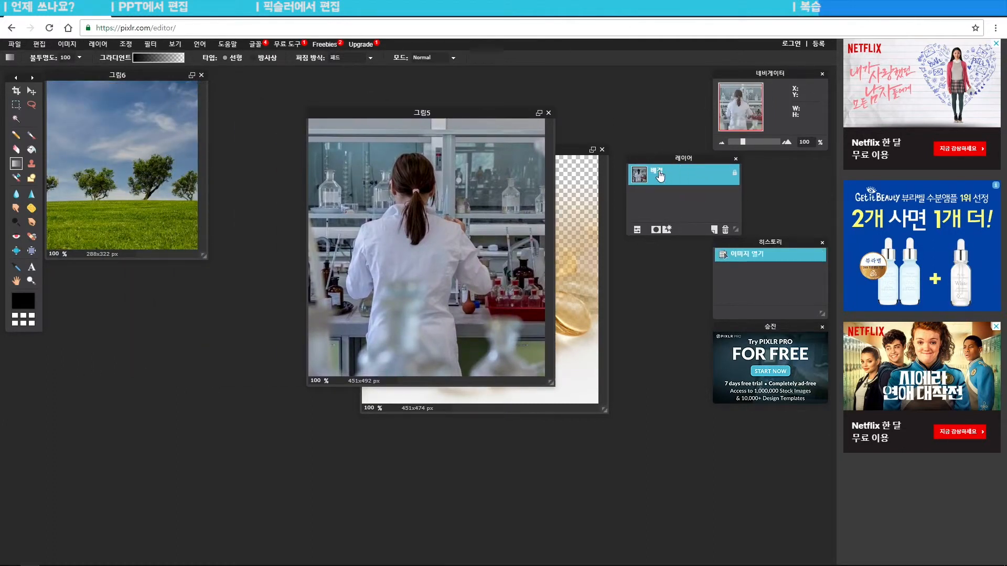
{"action": "double_click", "coordinate": [734, 174]}
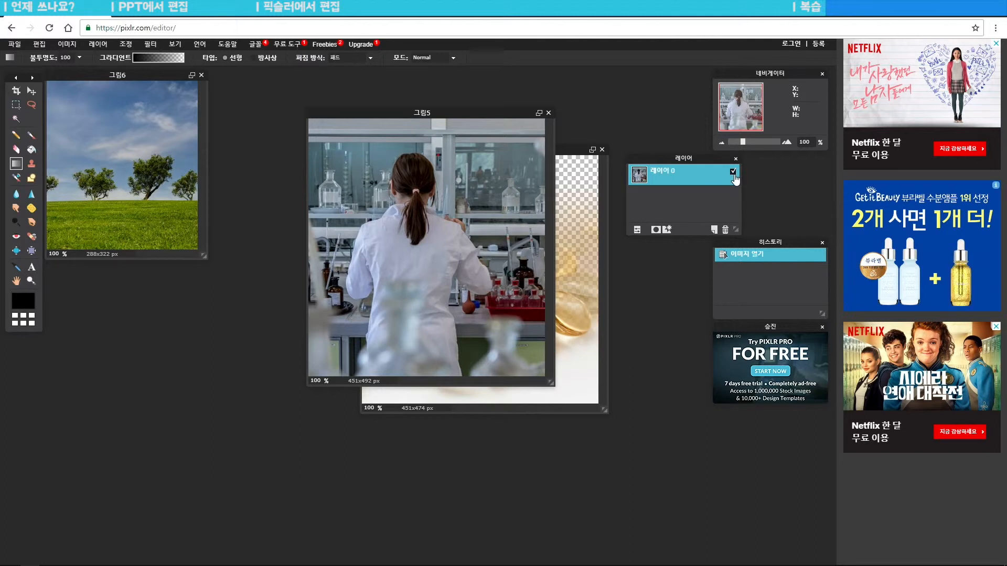
{"action": "left_click", "coordinate": [657, 229]}
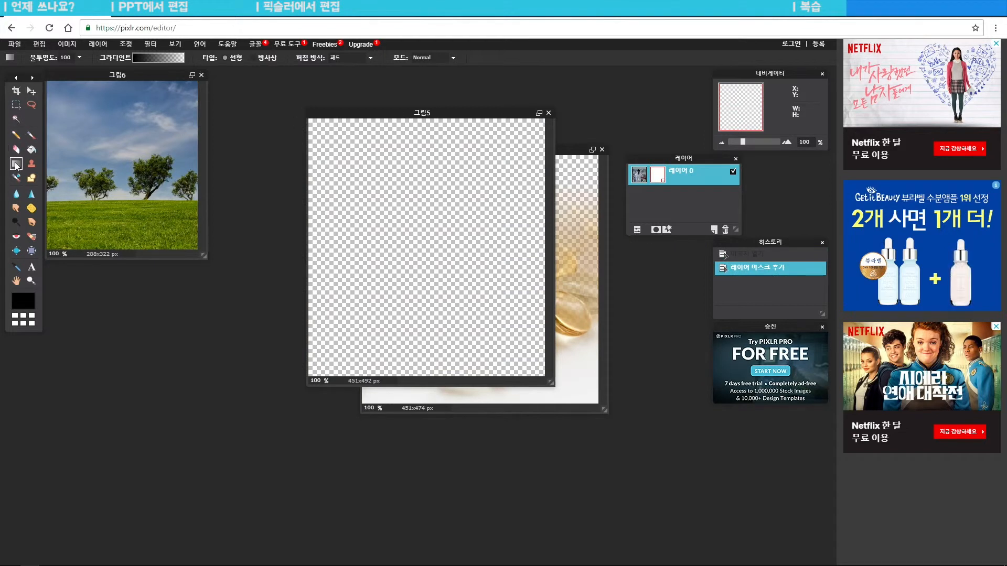
- With the black-to-transparent gradient preset, draw repeated upward vertical gradients on the 그림5 layer mask to fade the laboratory picture toward its upper edge
{"action": "left_click", "coordinate": [158, 58]}
{"action": "left_click", "coordinate": [186, 139]}
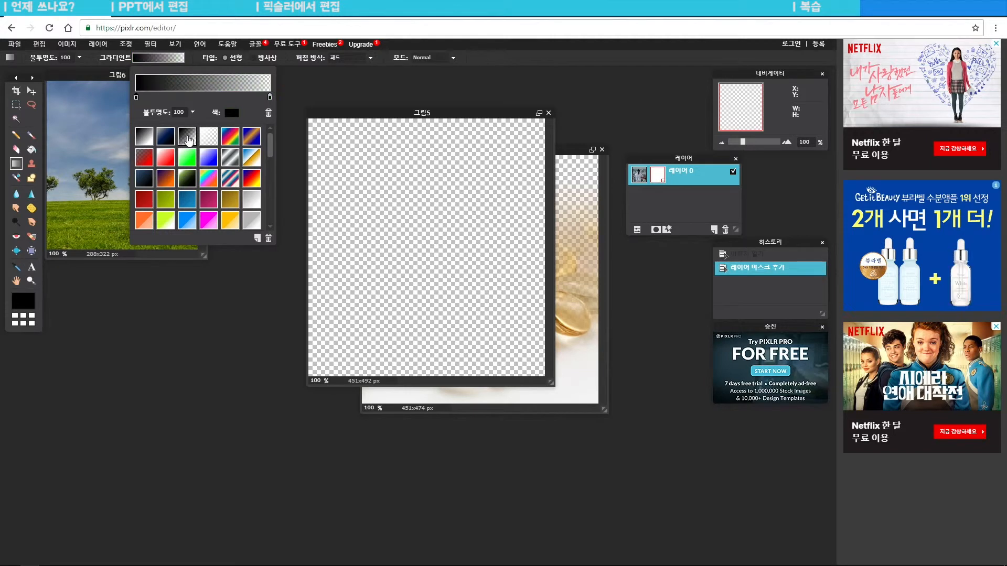
{"action": "left_click", "coordinate": [433, 112]}
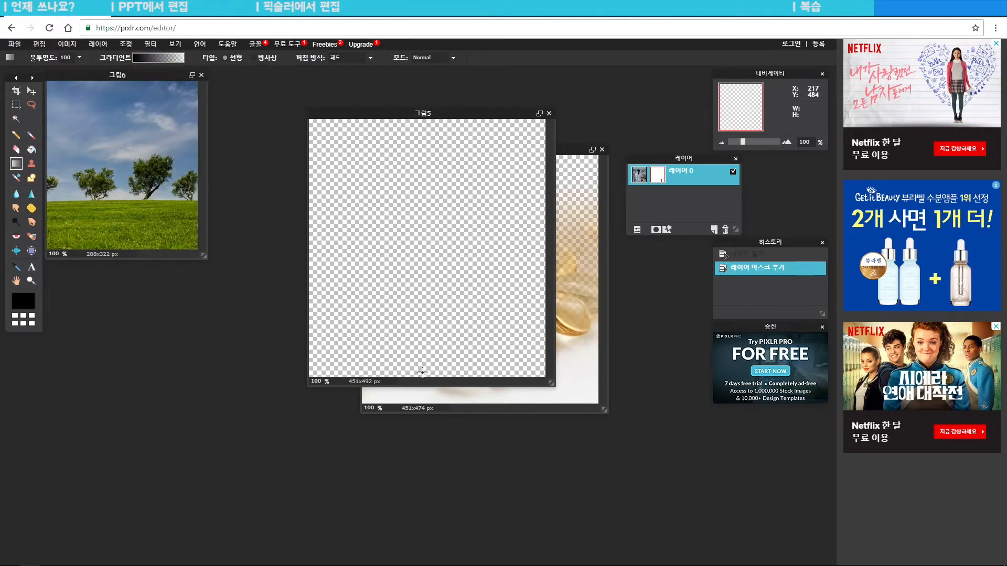
{"action": "left_click_drag", "start_coordinate": [420, 357], "coordinate": [422, 156]}
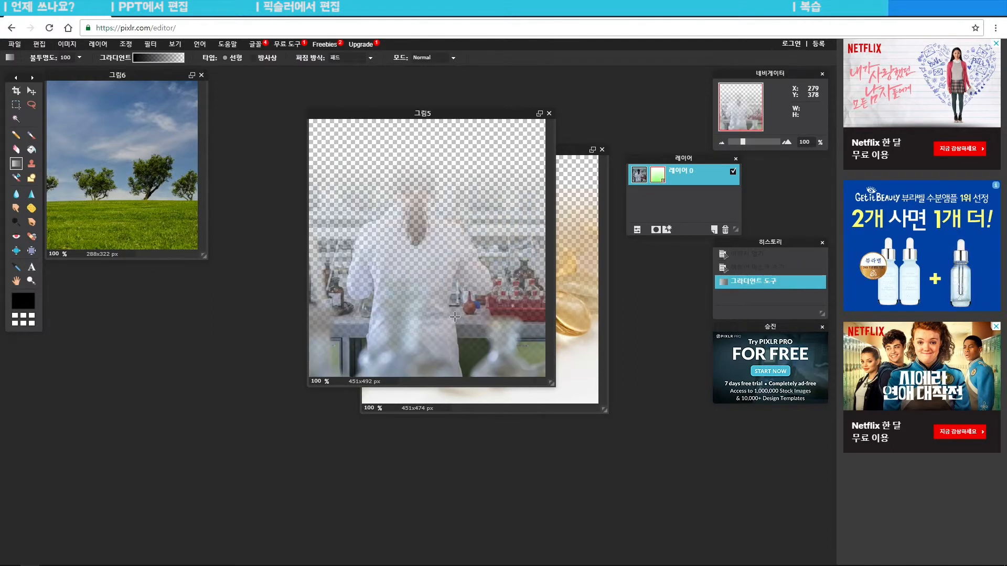
{"action": "left_click_drag", "start_coordinate": [423, 353], "coordinate": [422, 182]}
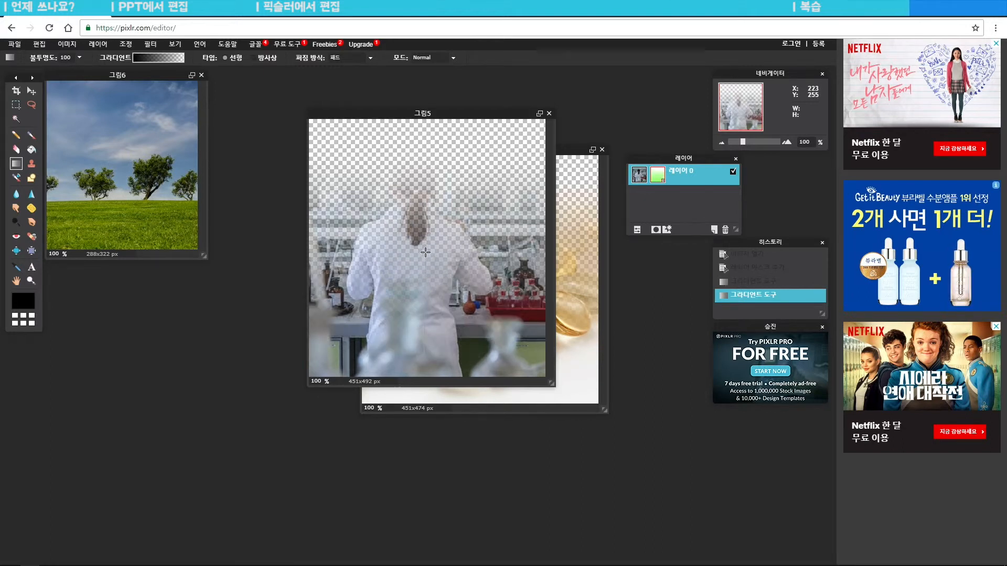
{"action": "left_click_drag", "start_coordinate": [423, 252], "coordinate": [423, 250]}
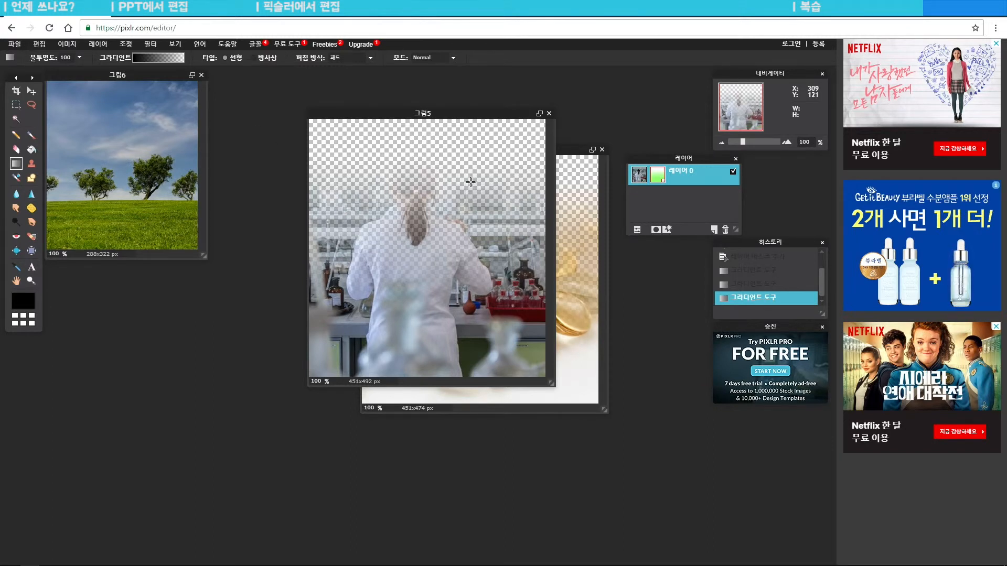
- Save the faded laboratory picture as 그림5_p in PNG format
{"action": "left_click", "coordinate": [15, 44]}
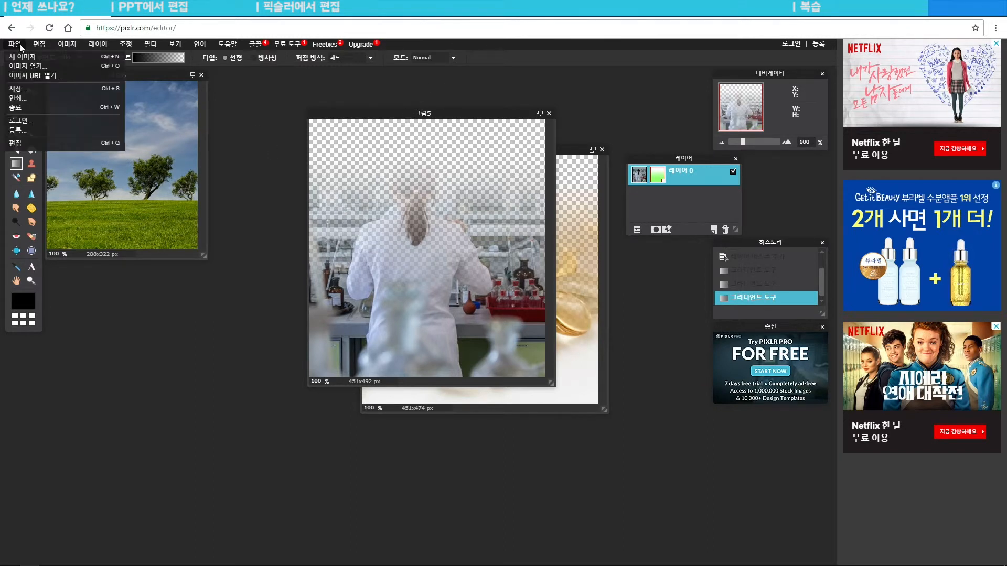
{"action": "left_click", "coordinate": [33, 88]}
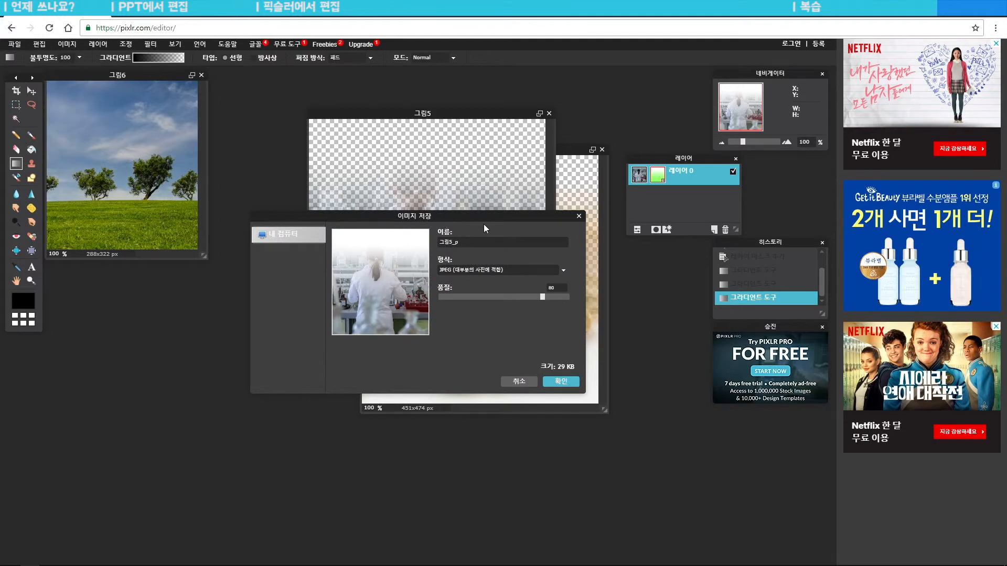
{"action": "left_click", "coordinate": [564, 272]}
{"action": "left_click", "coordinate": [498, 288]}
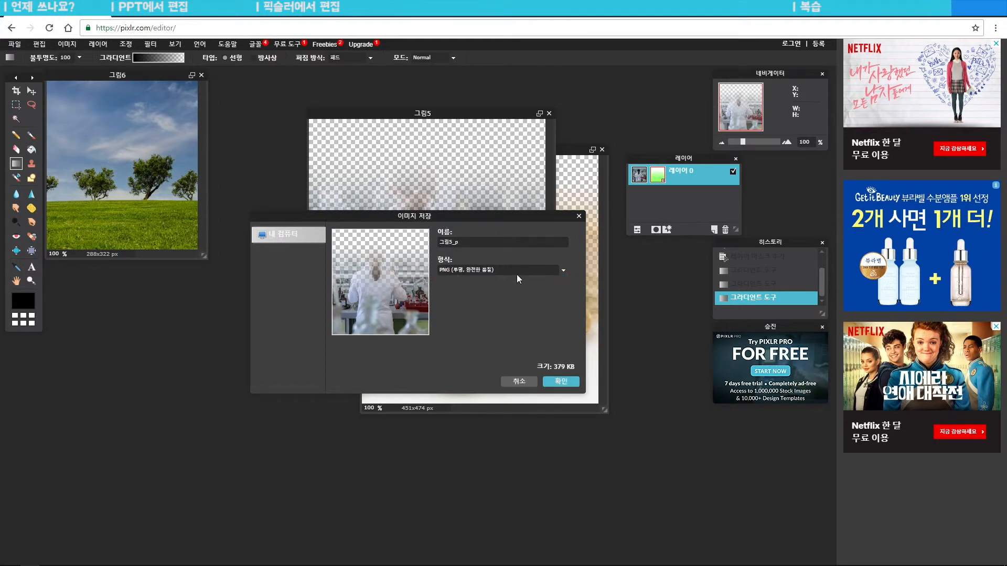
{"action": "left_click", "coordinate": [562, 385]}
{"action": "key", "text": "Return"}
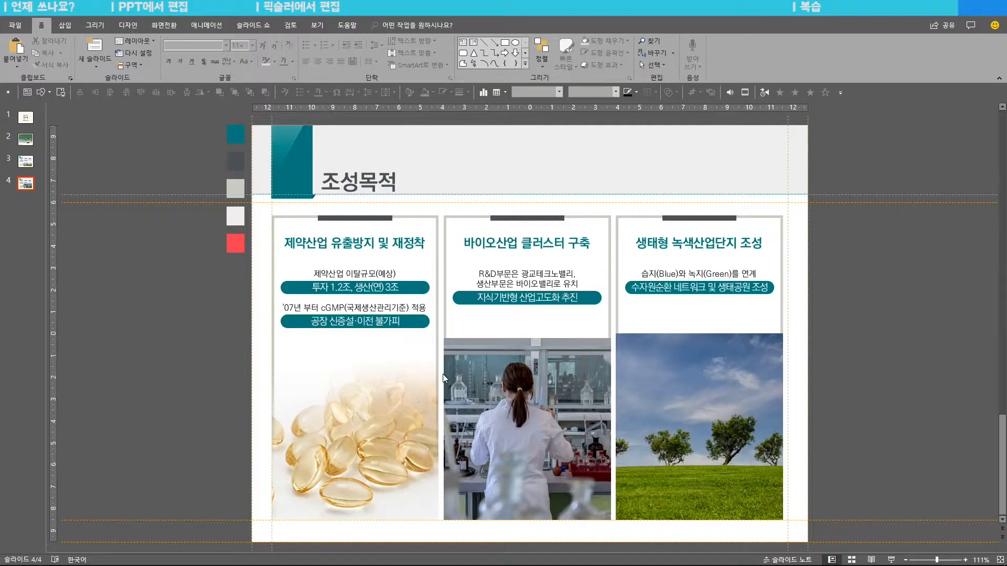
- In PowerPoint, replace the laboratory picture in the slide's middle column with the file 그림5_p using Change Picture, and deselect it
{"action": "left_click", "coordinate": [513, 364]}
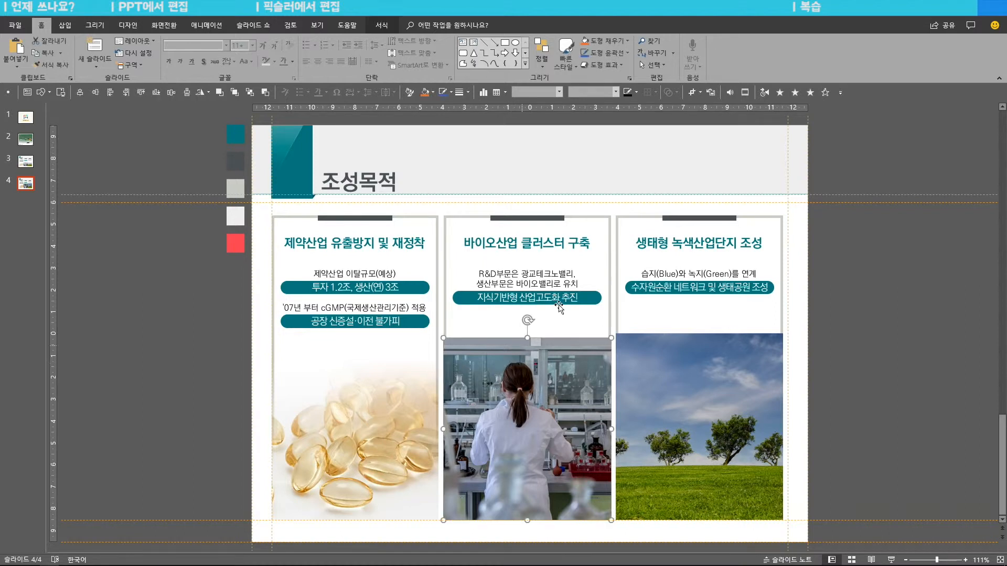
{"action": "right_click", "coordinate": [540, 373]}
{"action": "mouse_move", "coordinate": [603, 433]}
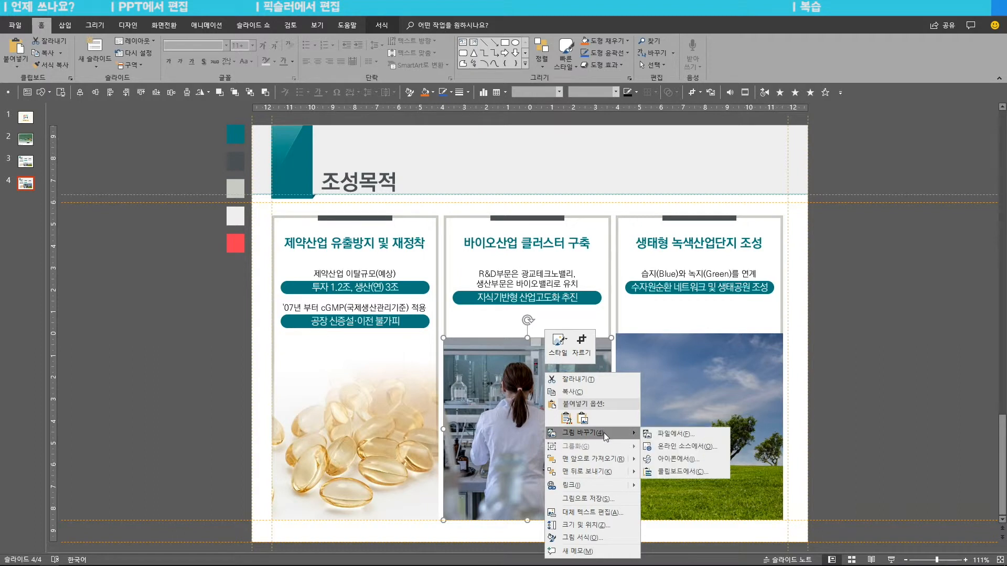
{"action": "left_click", "coordinate": [678, 435]}
{"action": "left_click", "coordinate": [177, 74]}
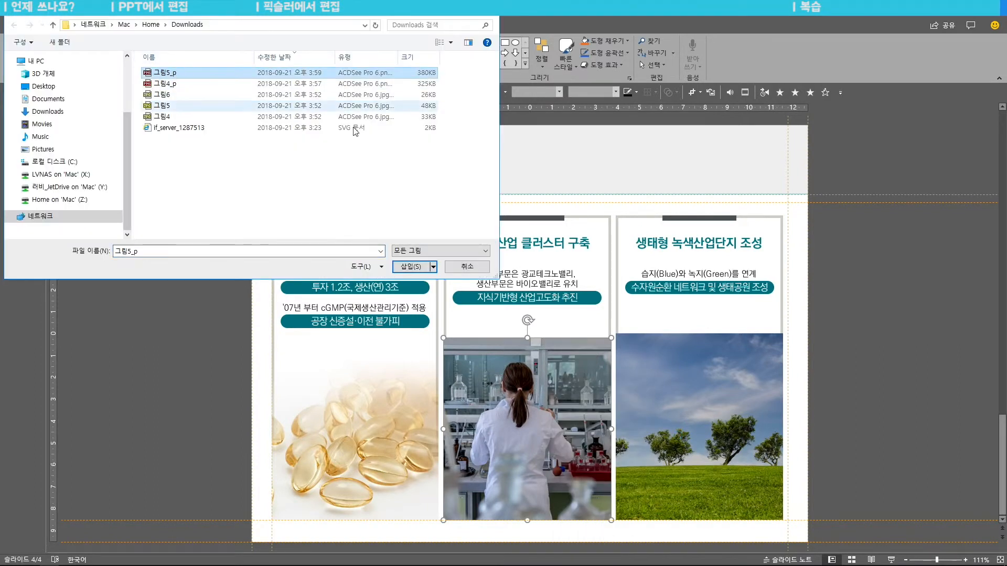
{"action": "left_click", "coordinate": [410, 267]}
{"action": "left_click", "coordinate": [196, 361]}
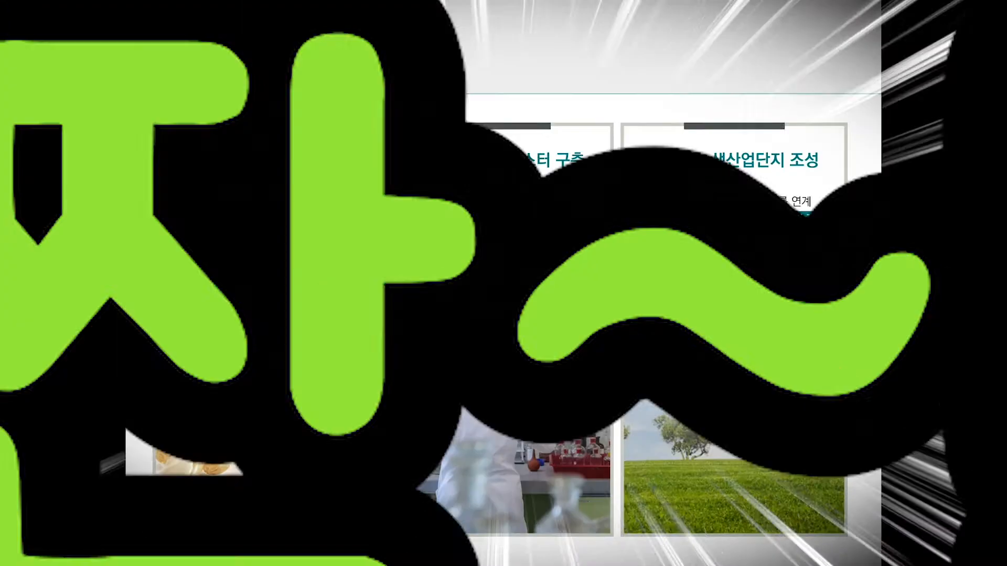